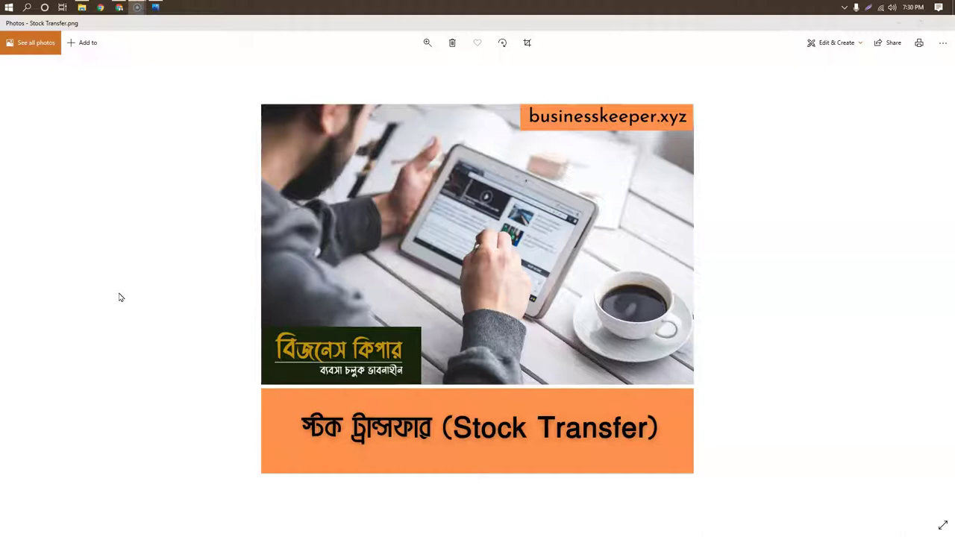
# Step: Switch to the Business Keeper site in Chrome and open the list of products
pyautogui.click(119, 328)
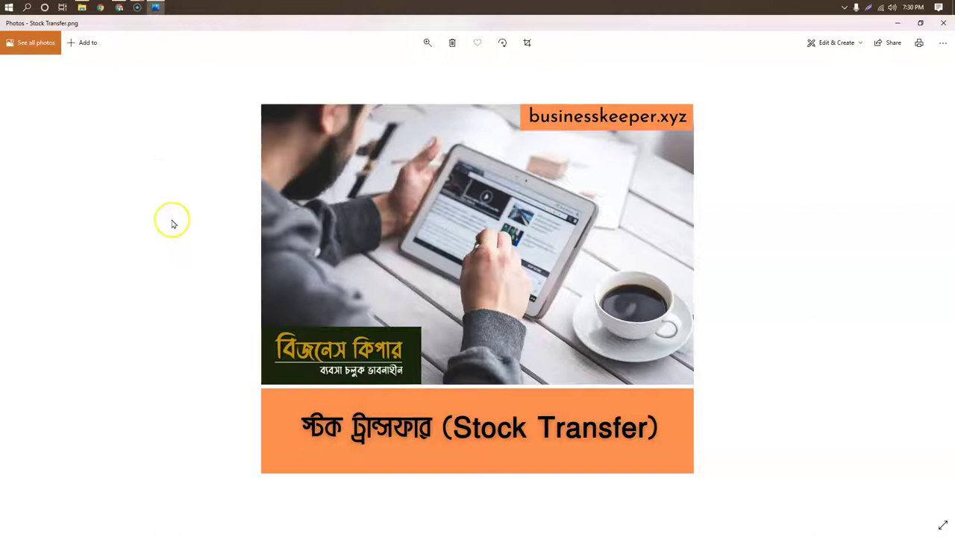
pyautogui.click(119, 9)
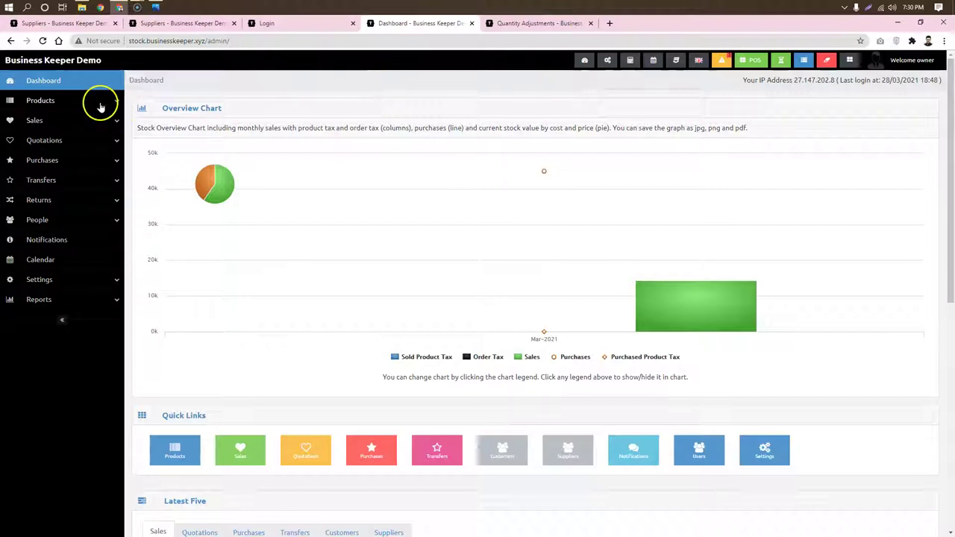
pyautogui.click(512, 23)
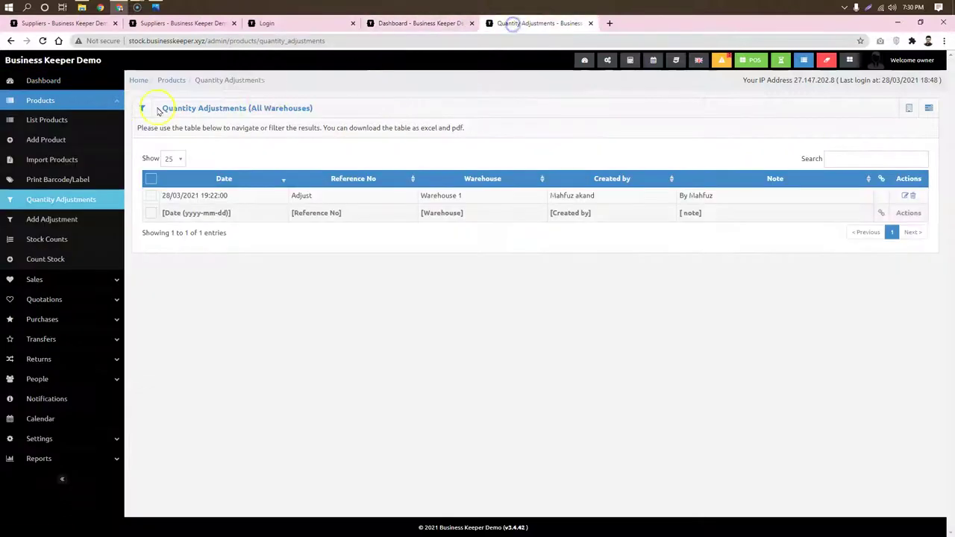
pyautogui.click(49, 120)
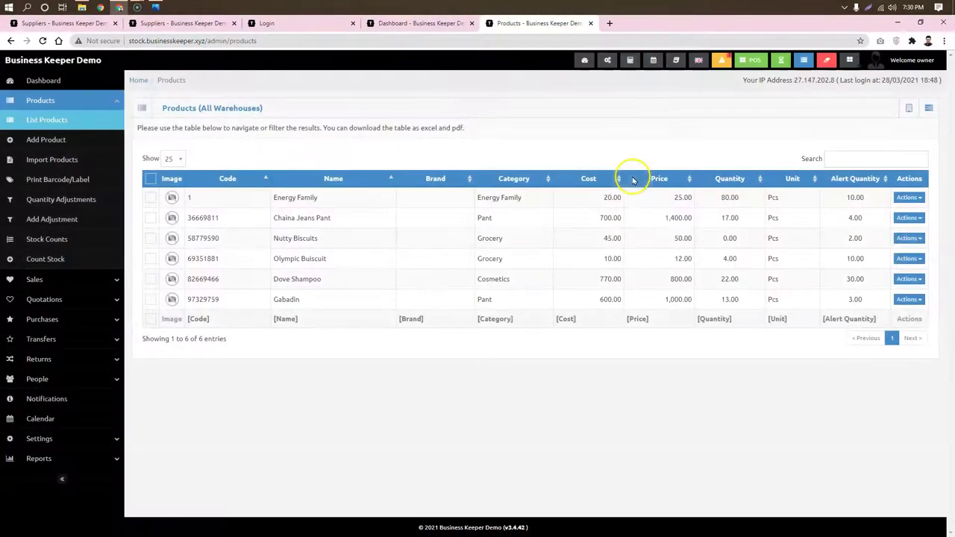
# Step: View the product stock of Warehouse 1 and of WHI 2 by filtering the product list by warehouse
pyautogui.click(909, 108)
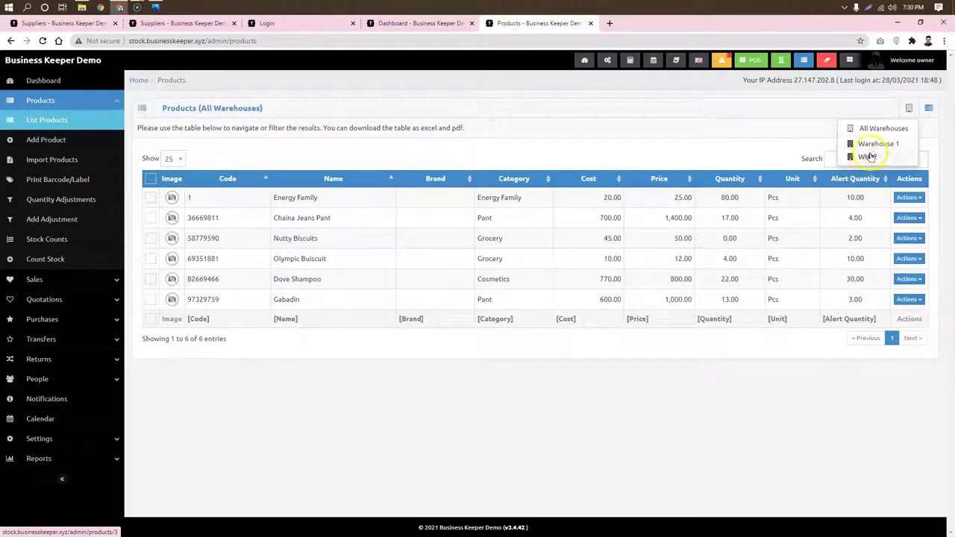
pyautogui.click(878, 144)
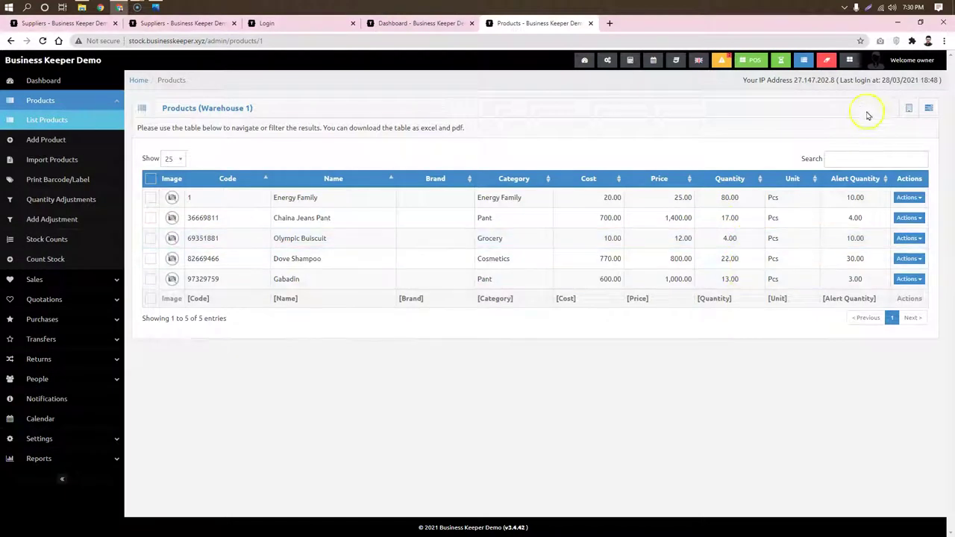
pyautogui.click(909, 108)
pyautogui.click(869, 157)
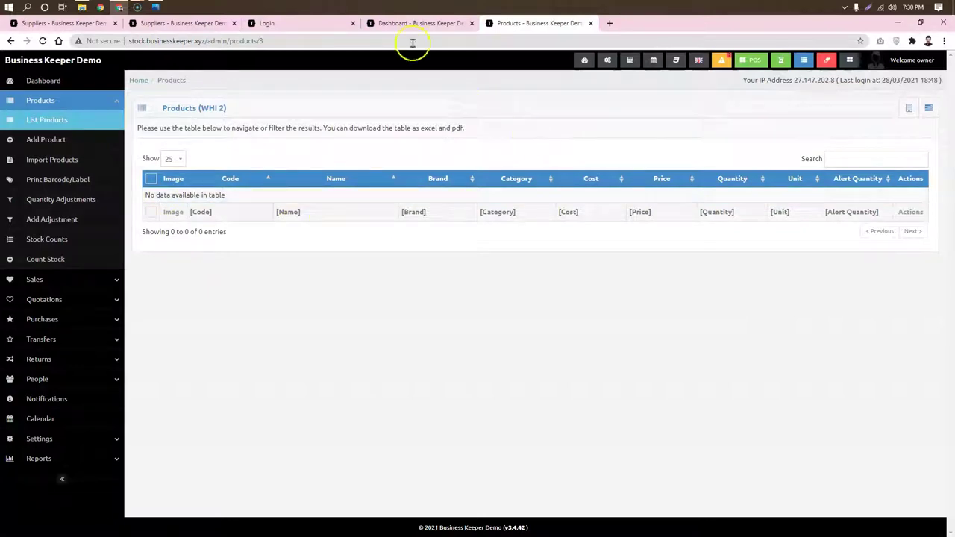
# Step: Return to the dashboard page, view the existing transfers and open a new transfer form
pyautogui.click(440, 23)
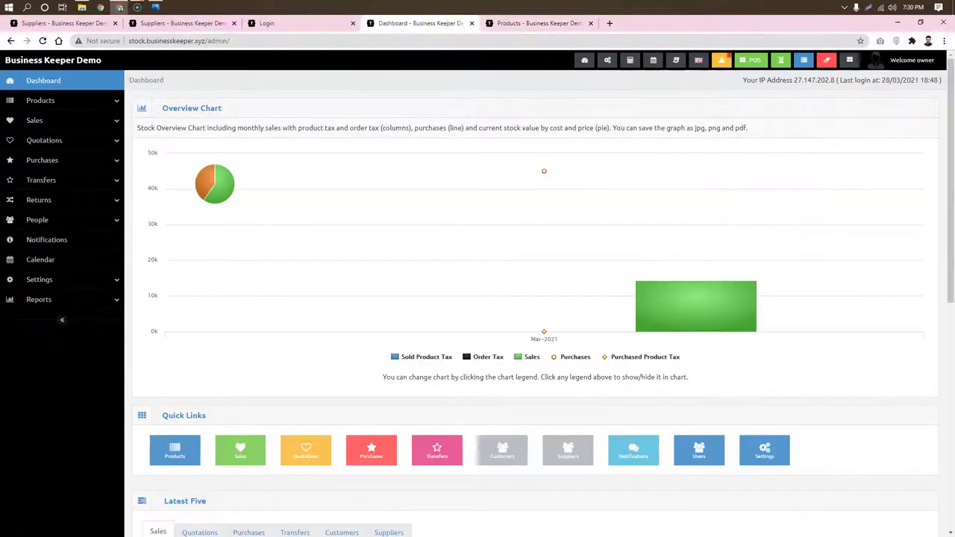
pyautogui.click(75, 180)
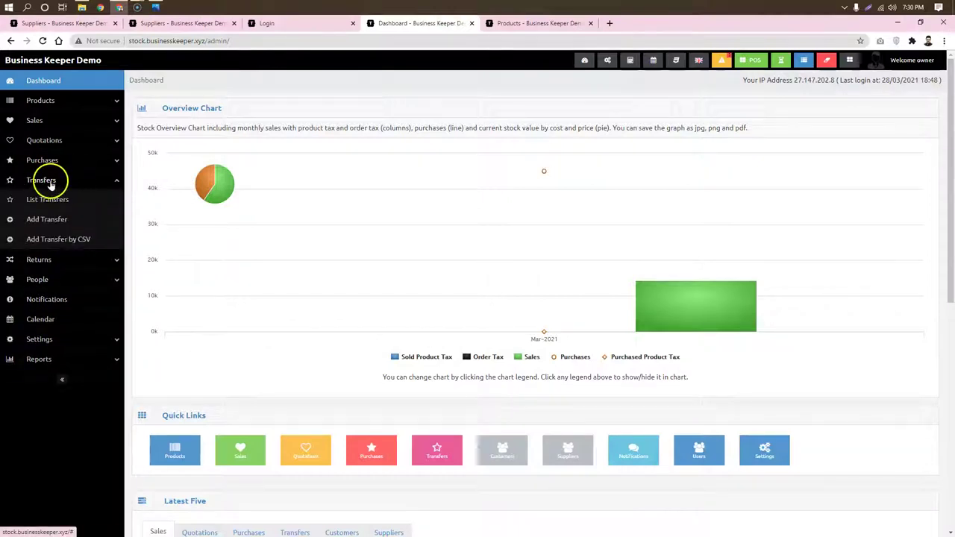
pyautogui.click(46, 207)
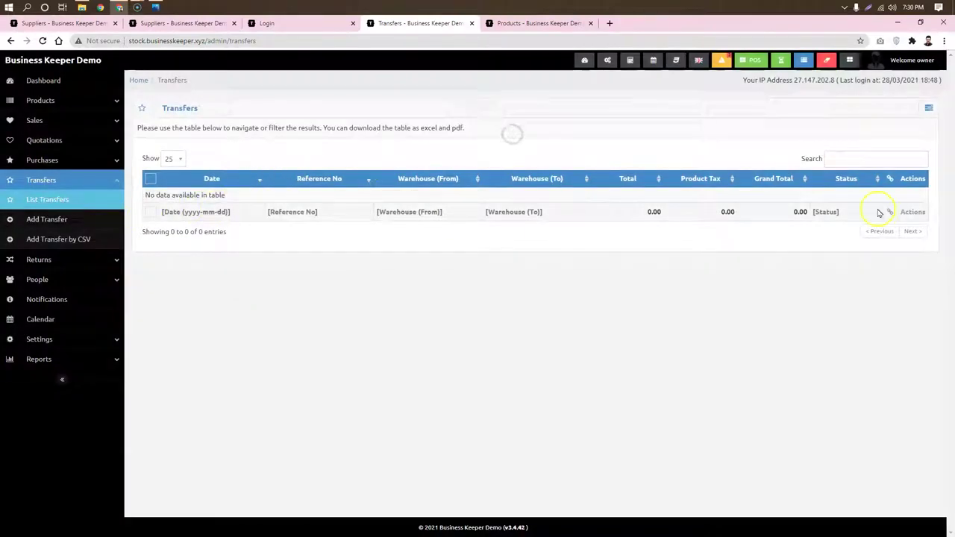
pyautogui.click(56, 219)
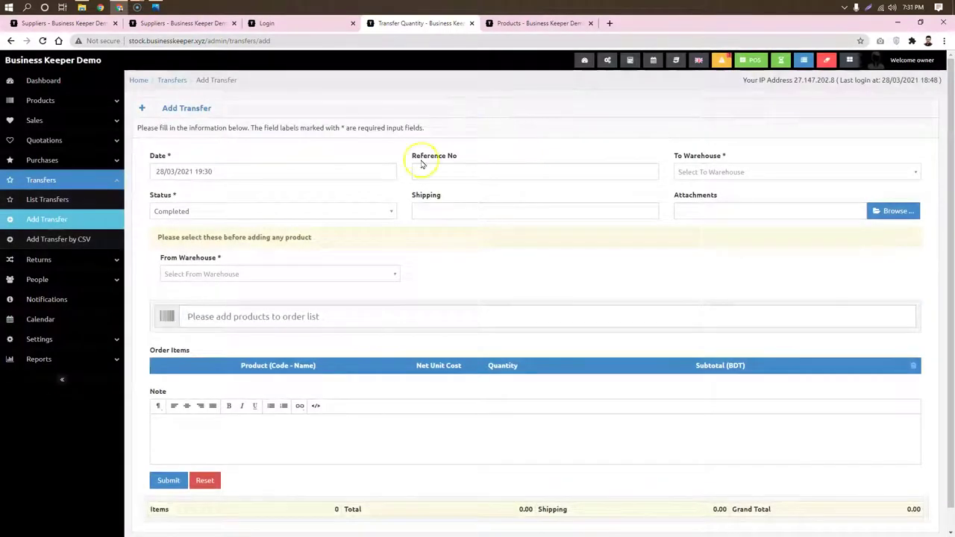
# Step: Set the transfer's destination to WHI 2 and its source to Warehouse 1, keeping the Completed status
pyautogui.click(768, 170)
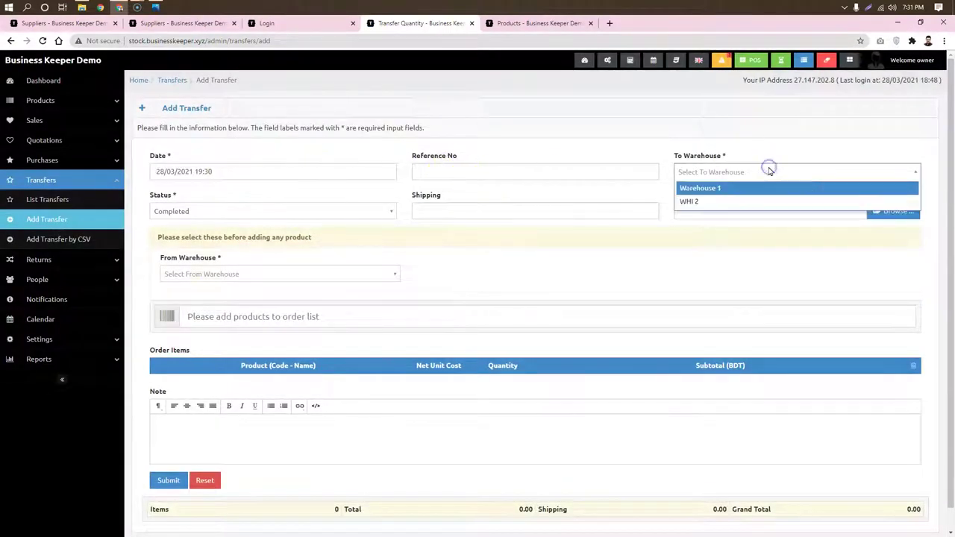
pyautogui.click(565, 125)
pyautogui.click(746, 170)
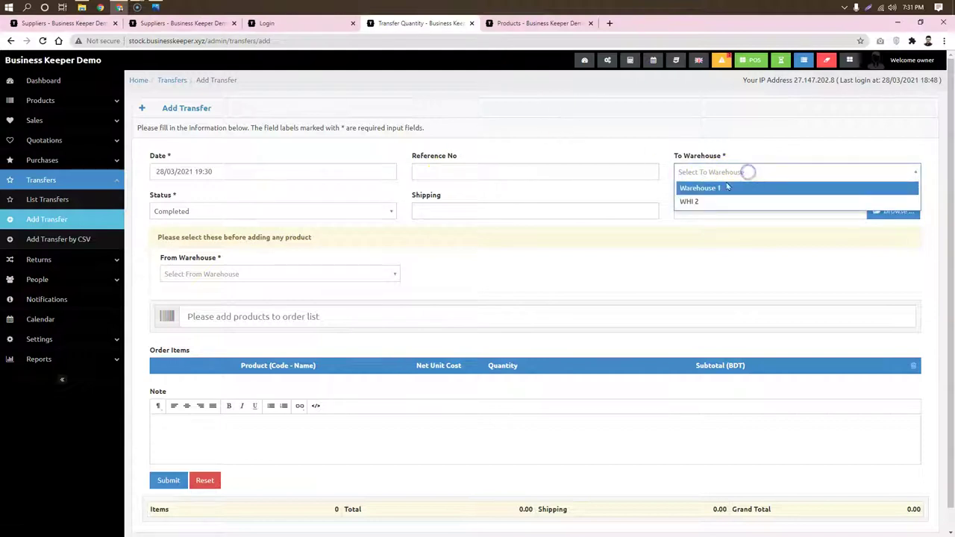
pyautogui.click(710, 202)
pyautogui.click(221, 211)
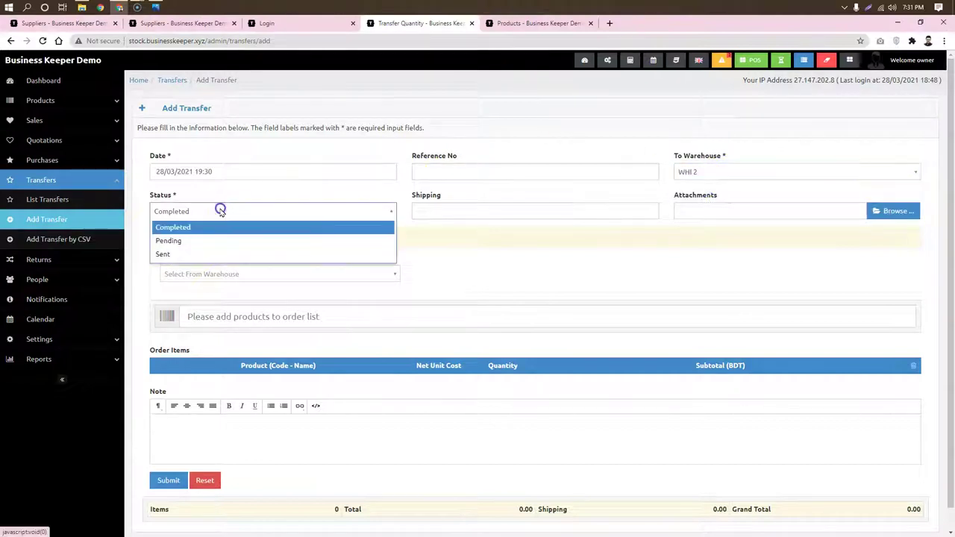
pyautogui.click(428, 216)
pyautogui.click(228, 275)
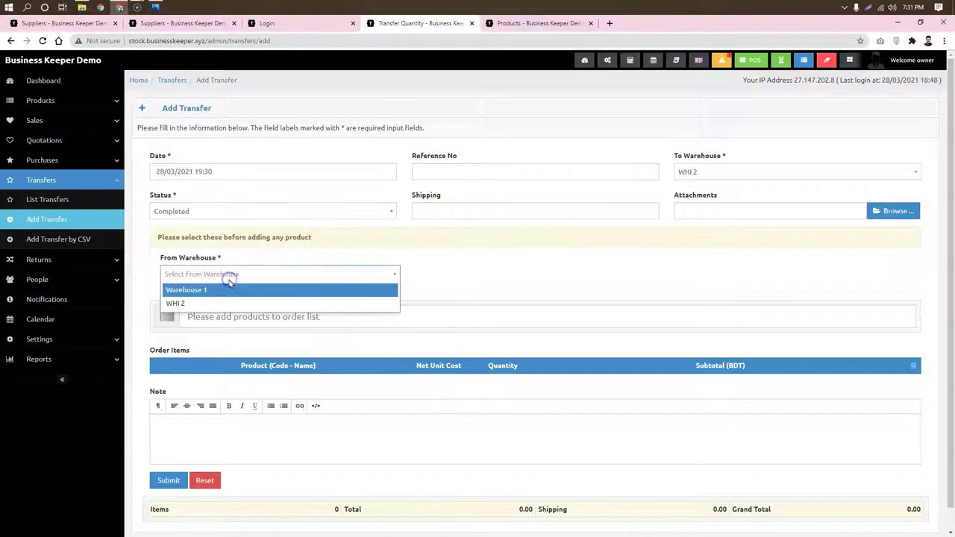
pyautogui.click(221, 291)
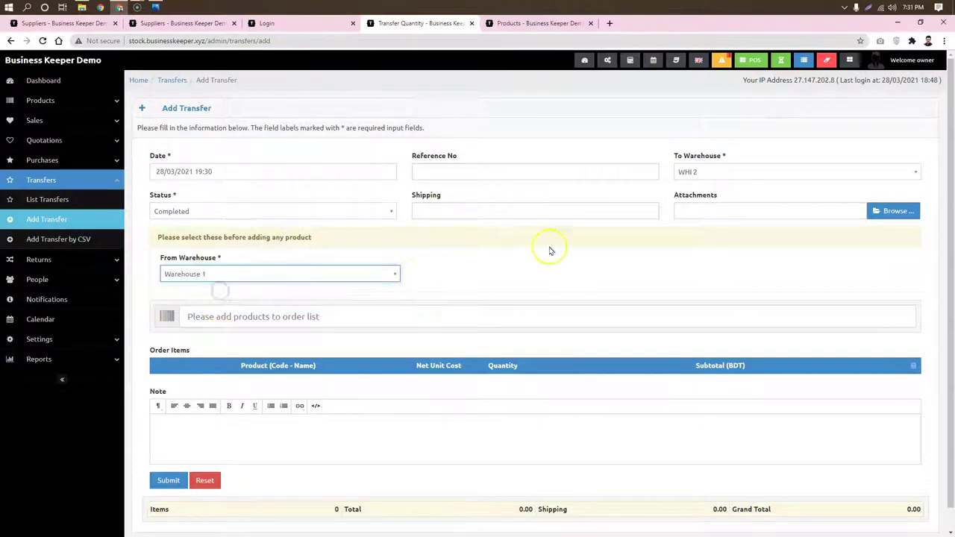
pyautogui.click(444, 241)
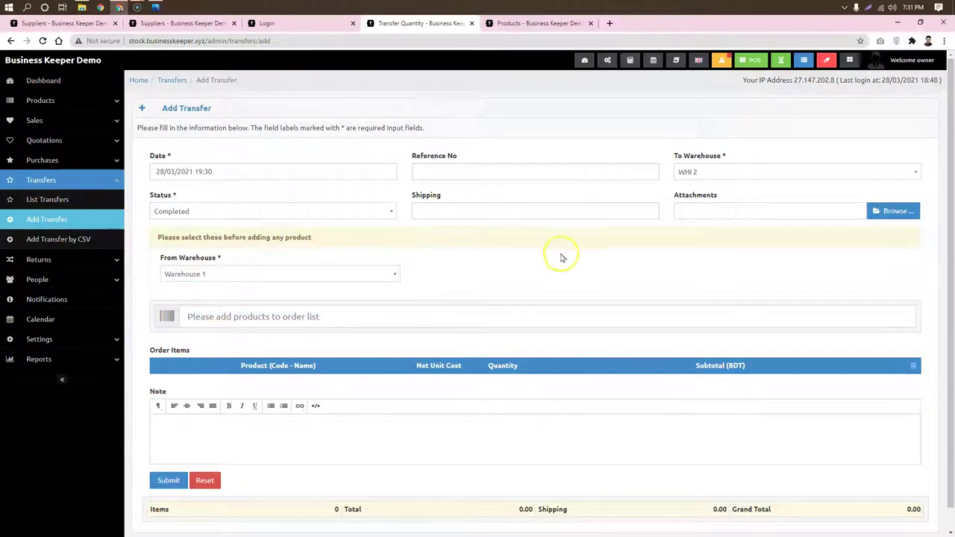
# Step: Add Dove Shampoo, Gabadin and Olympic Buiscuit to the transfer's order items
pyautogui.scroll(-2, 413, 277)
pyautogui.click(337, 294)
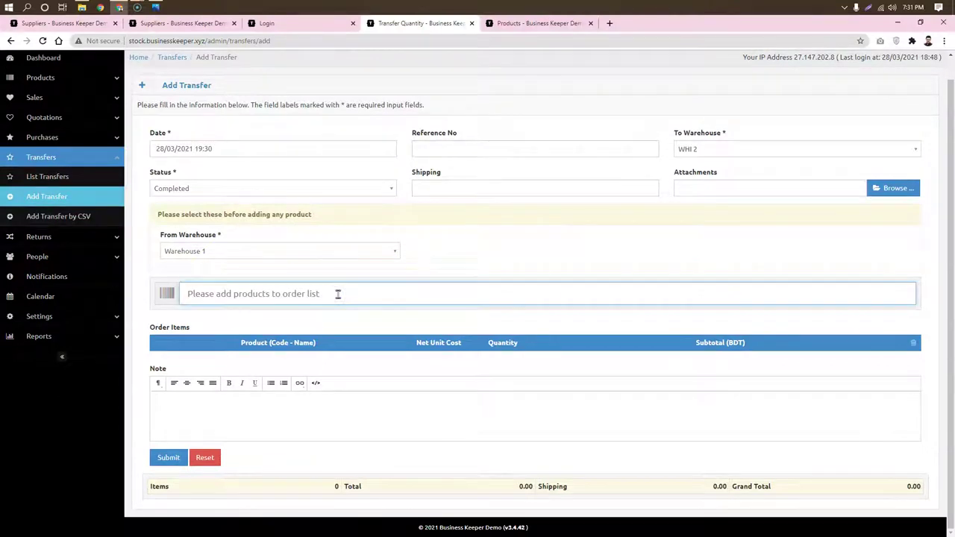
pyautogui.write('82')
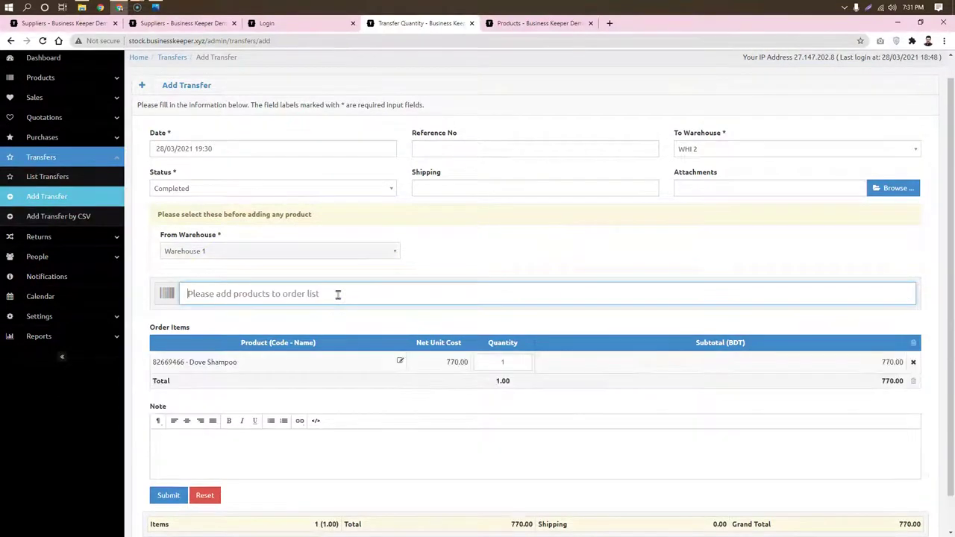
pyautogui.write('ga')
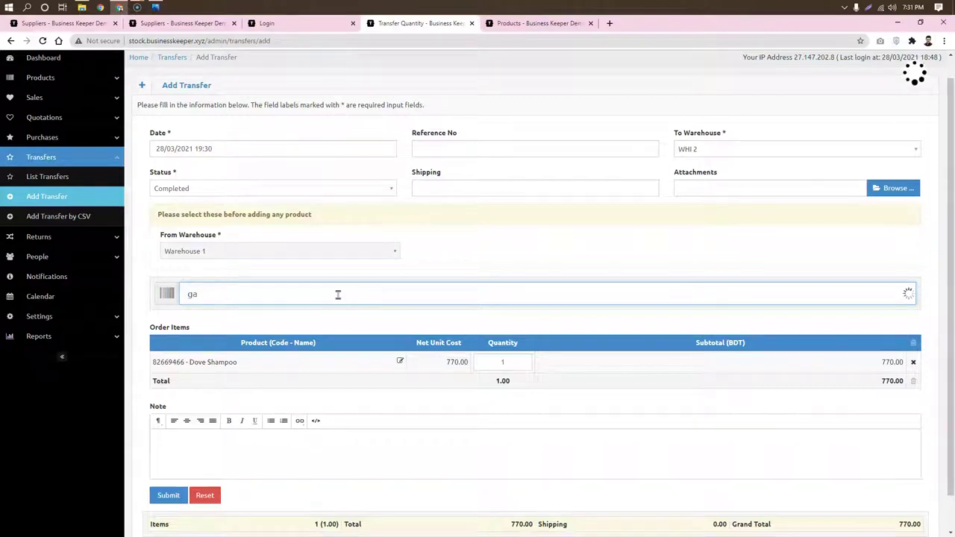
pyautogui.write('o')
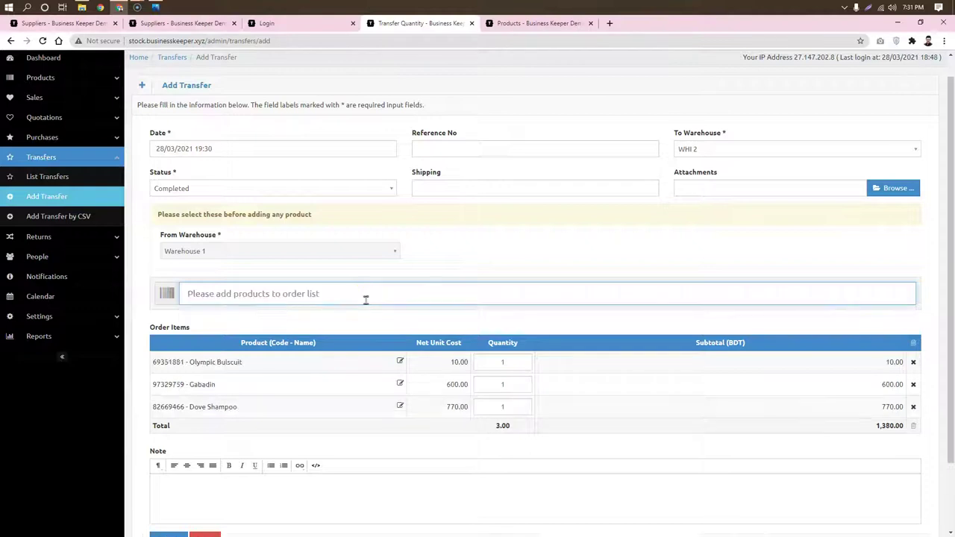
# Step: Try a quantity of 5 for Olympic Buiscuit and set it back to 1
pyautogui.scroll(-1, 507, 405)
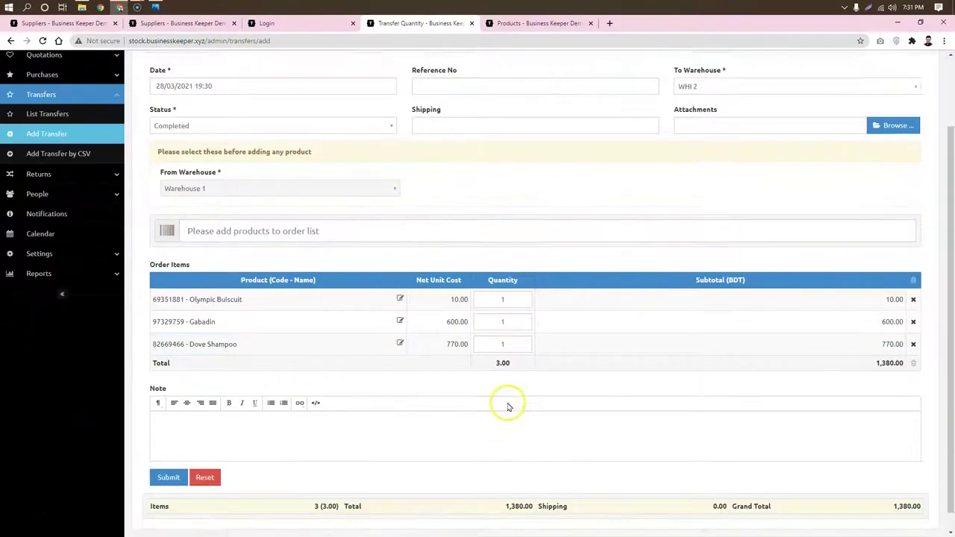
pyautogui.doubleClick(492, 279)
pyautogui.write('5')
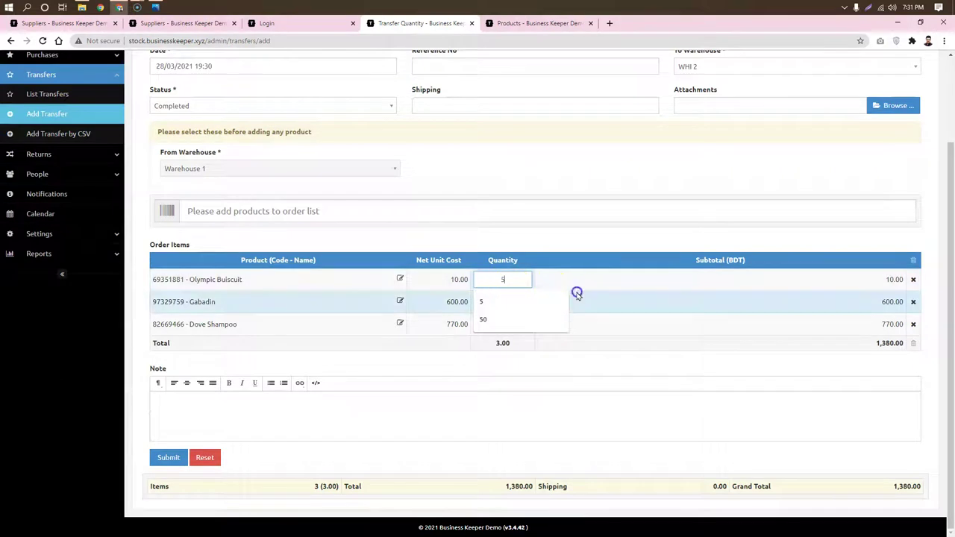
pyautogui.click(680, 278)
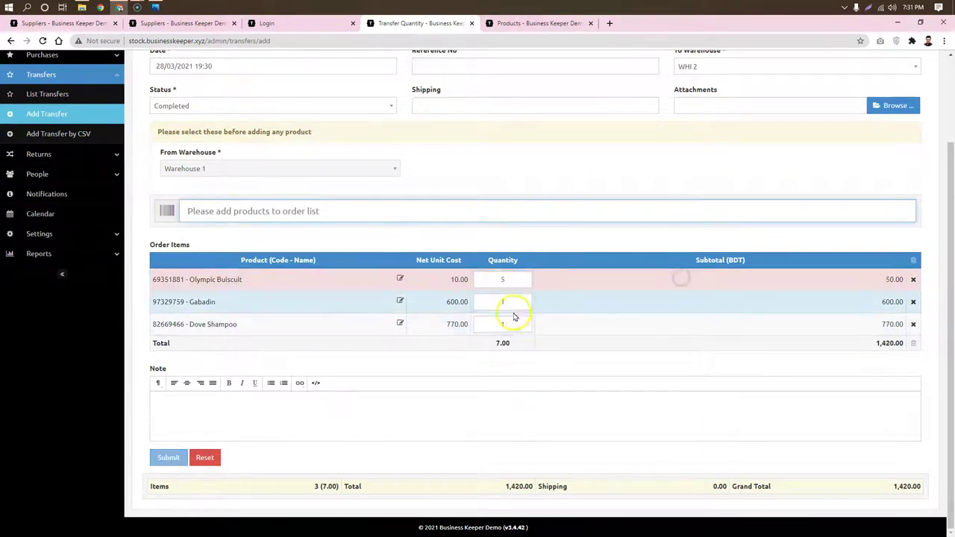
pyautogui.doubleClick(513, 302)
pyautogui.doubleClick(507, 279)
pyautogui.write('1')
pyautogui.click(622, 348)
# Step: Set the transfer quantity of Gabadin to 5
pyautogui.doubleClick(506, 301)
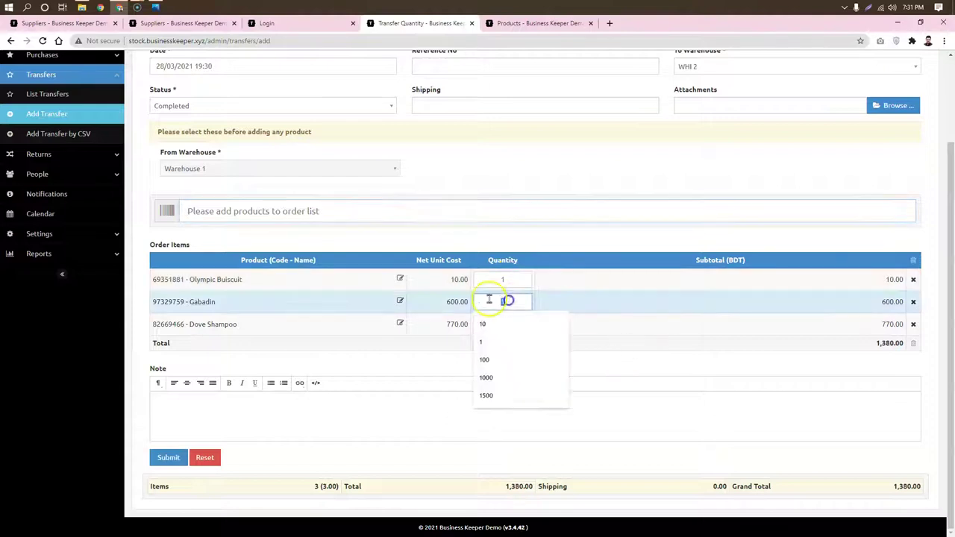
pyautogui.write('5')
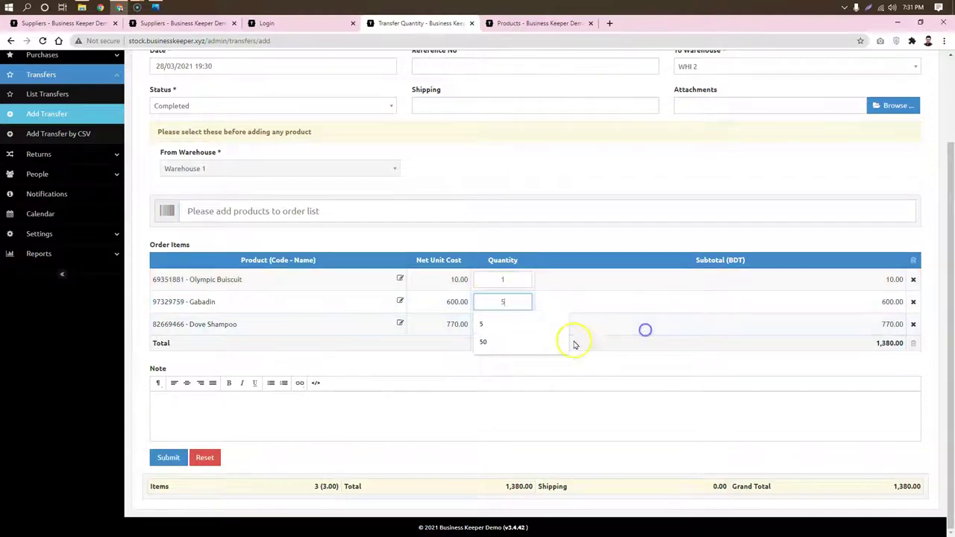
pyautogui.click(444, 325)
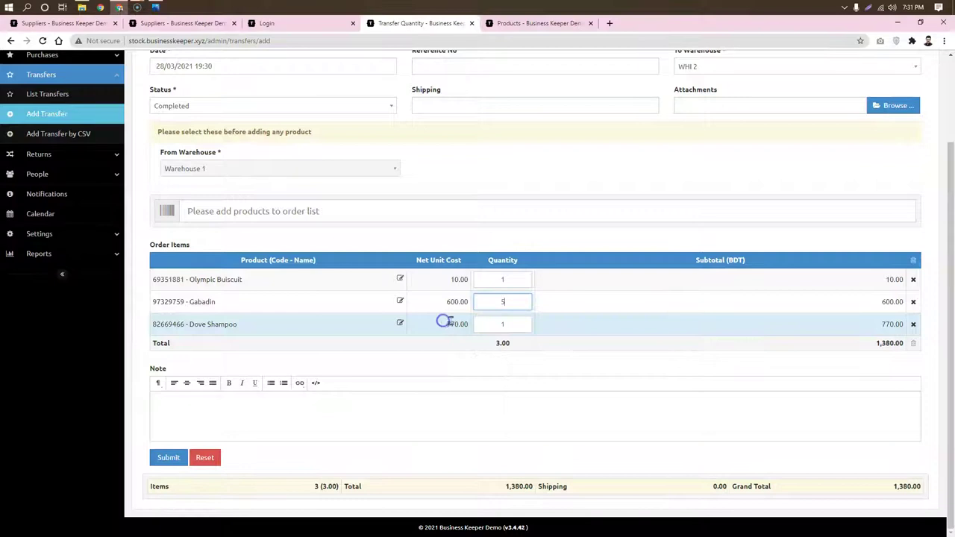
# Step: Try to set the transfer quantity of Dove Shampoo to 50
pyautogui.doubleClick(479, 324)
pyautogui.write('50')
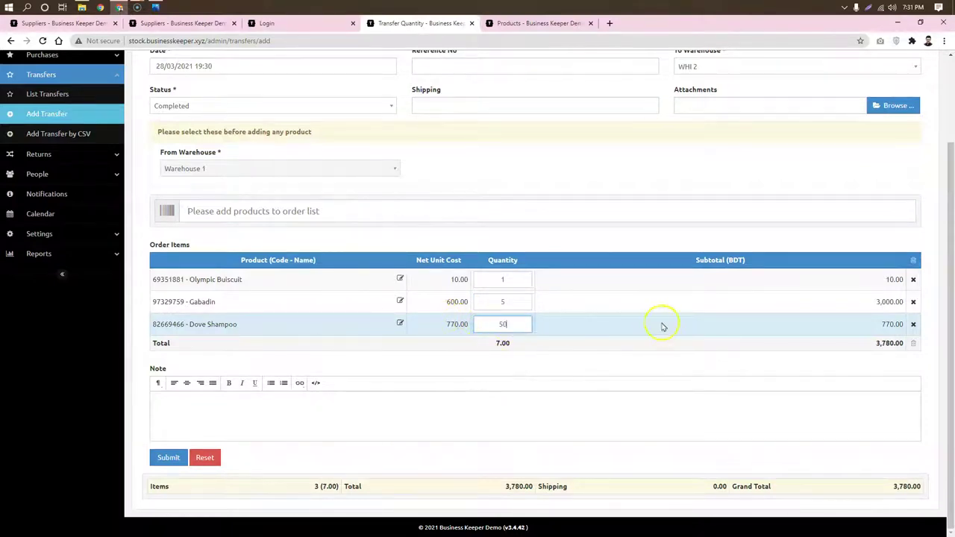
pyautogui.click(662, 325)
# Step: Set the transfer quantity of Dove Shampoo to 10 and submit the transfer
pyautogui.doubleClick(480, 322)
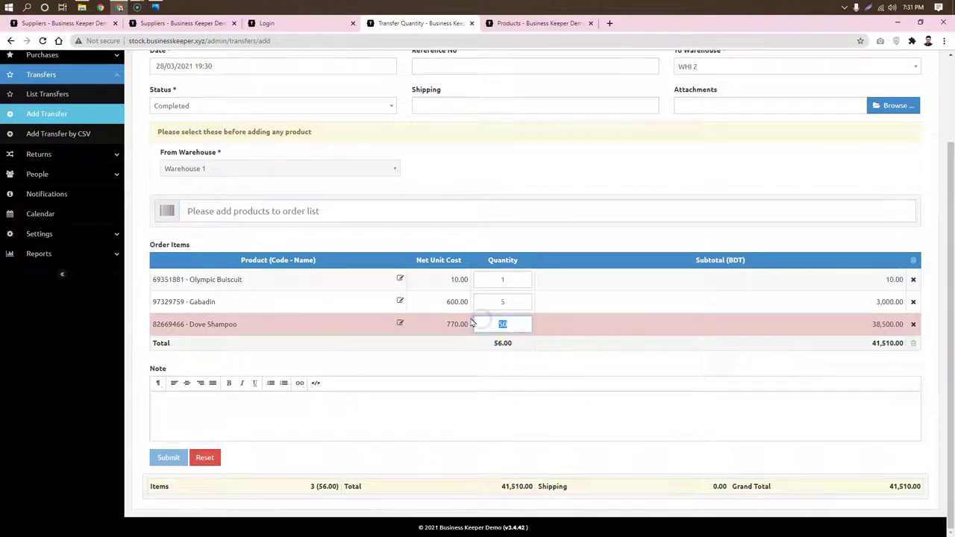
pyautogui.write('10')
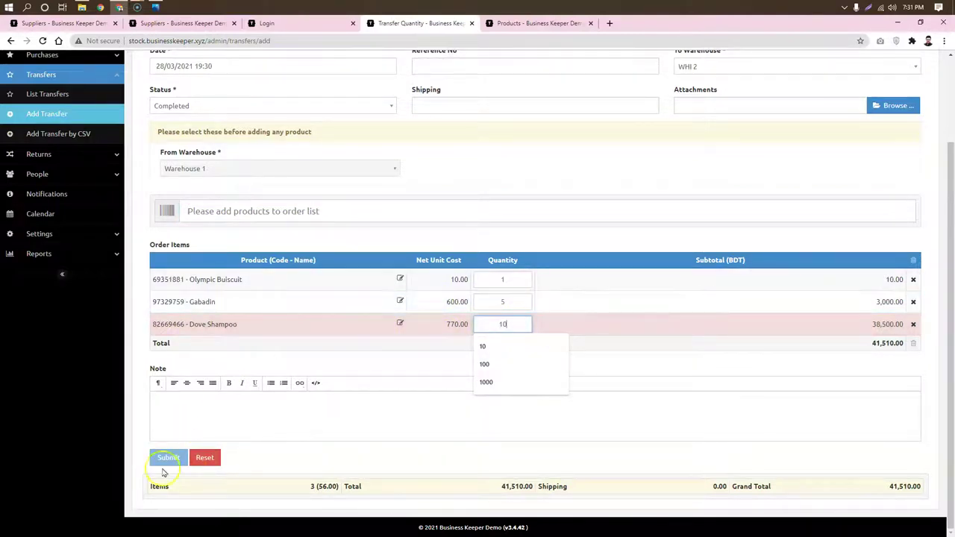
pyautogui.click(162, 456)
pyautogui.click(171, 461)
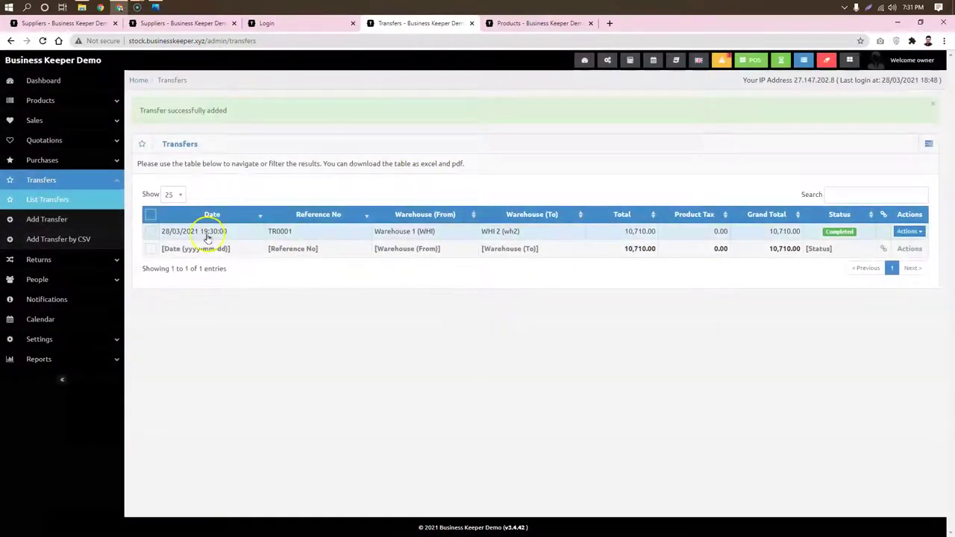
# Step: Open the details of the submitted transfer and examine its item quantities, subtotals, total amount and creator
pyautogui.click(615, 238)
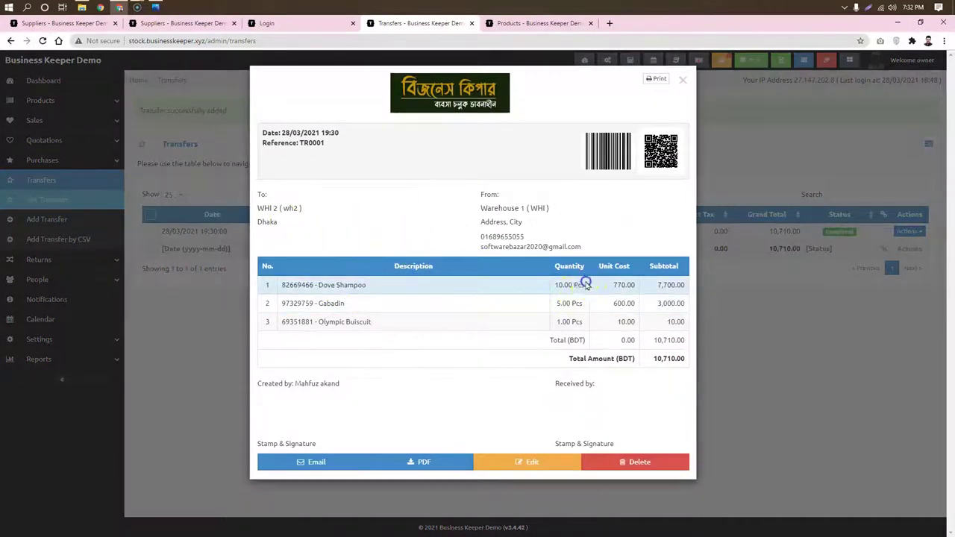
pyautogui.click(667, 286)
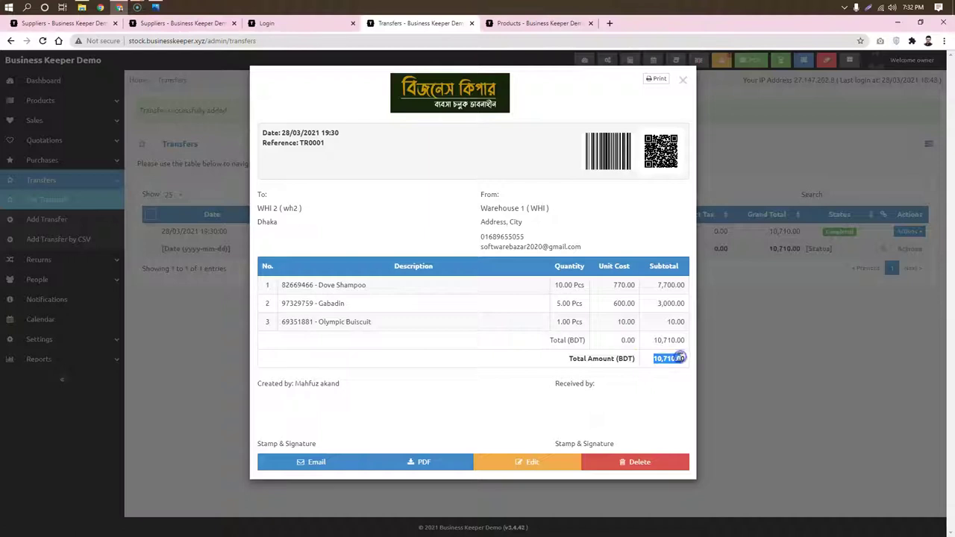
pyautogui.moveTo(358, 384); pyautogui.dragTo(296, 384)
pyautogui.click(385, 387)
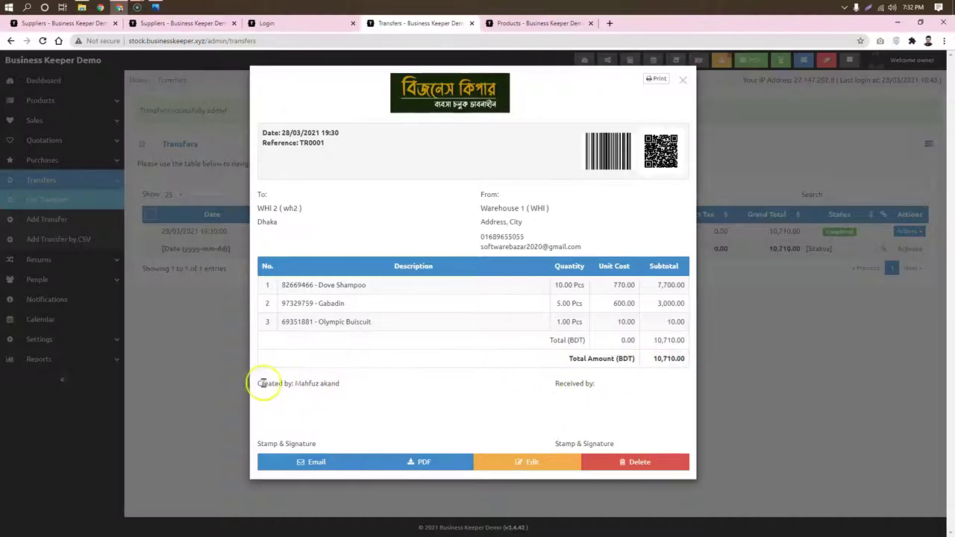
pyautogui.click(458, 398)
pyautogui.tripleClick(430, 373)
pyautogui.click(433, 373)
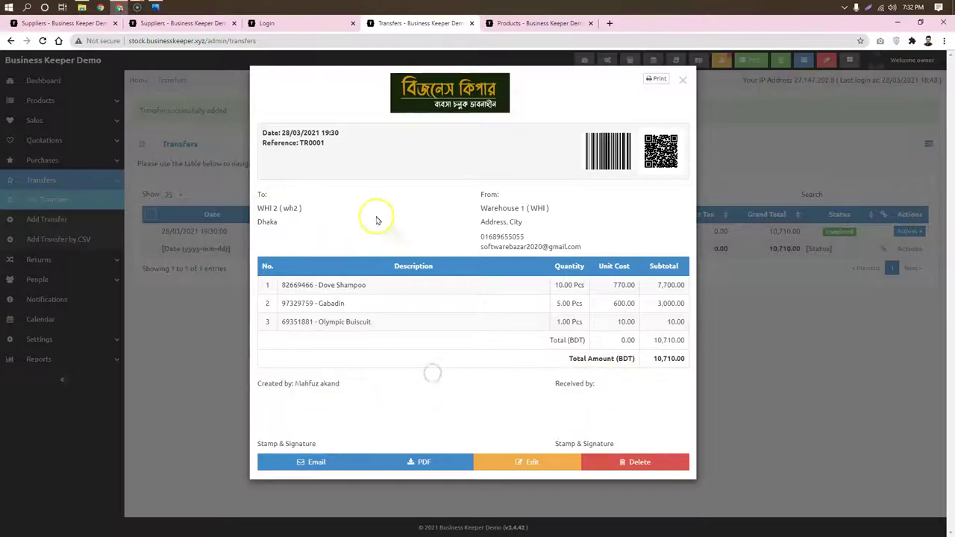
# Step: Close the transfer details and refresh the WHI 2 product list to check the transferred stock
pyautogui.click(811, 301)
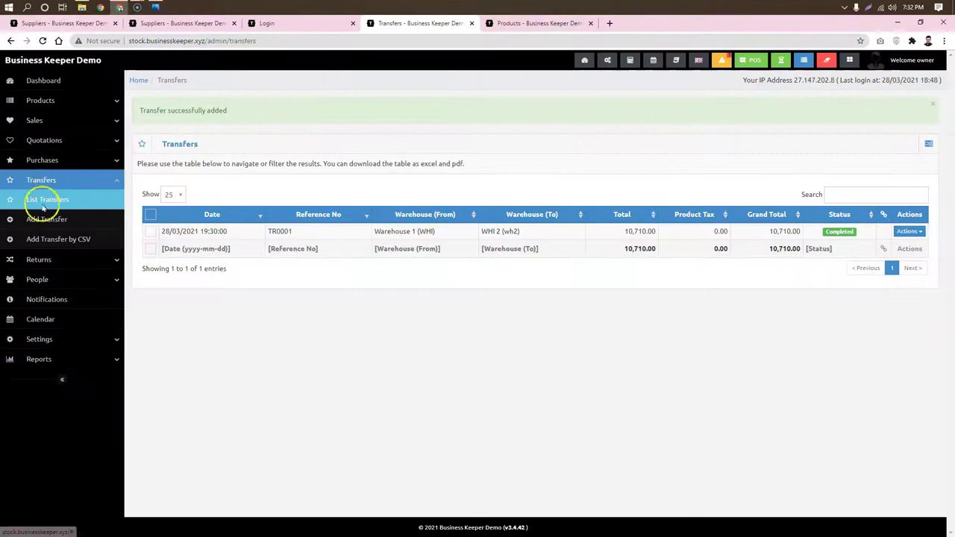
pyautogui.click(522, 23)
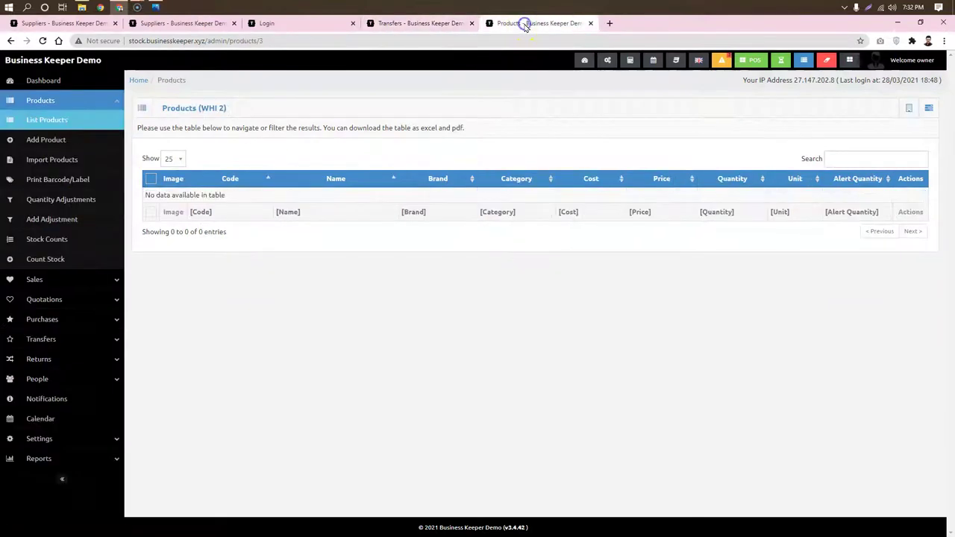
pyautogui.click(44, 41)
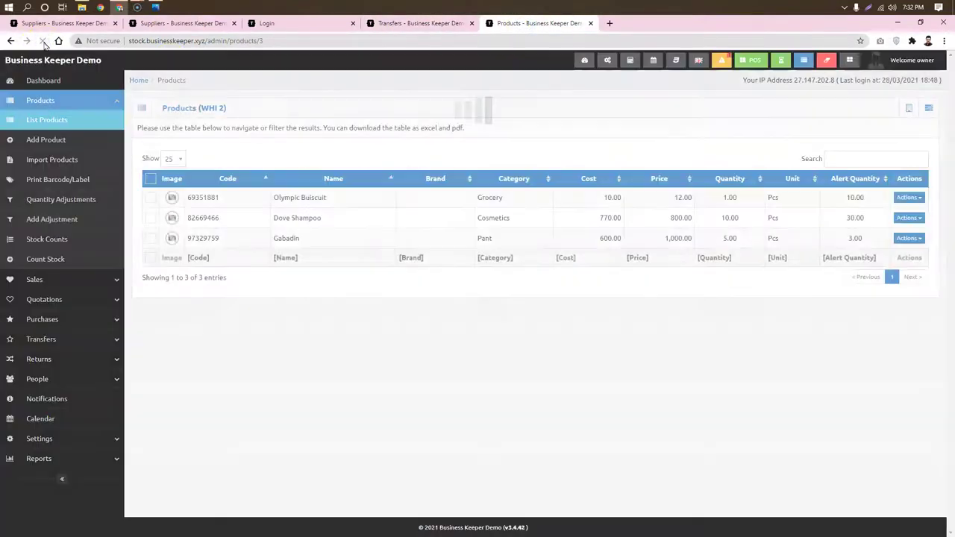
# Step: Compare product quantities in the product list for all warehouses, Warehouse 1 and WHI 2
pyautogui.click(53, 121)
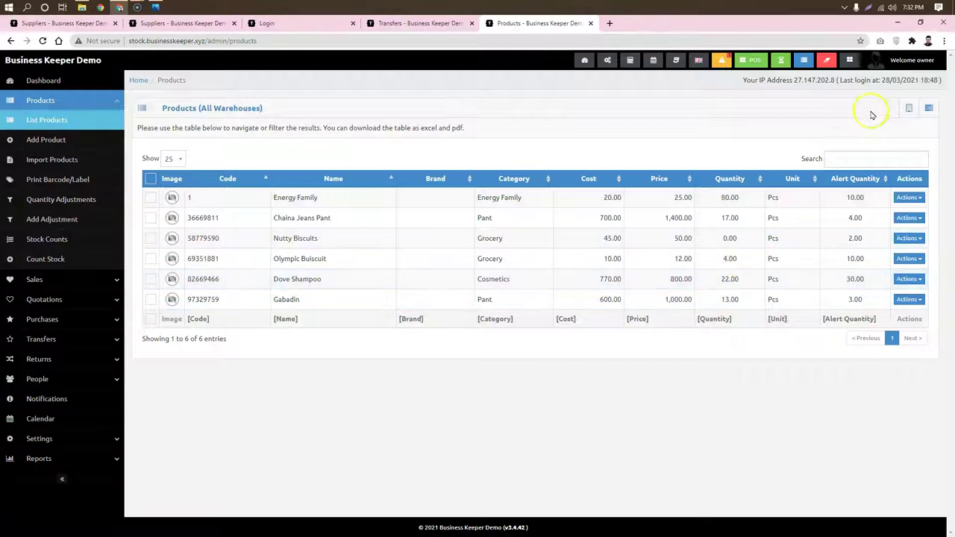
pyautogui.click(908, 108)
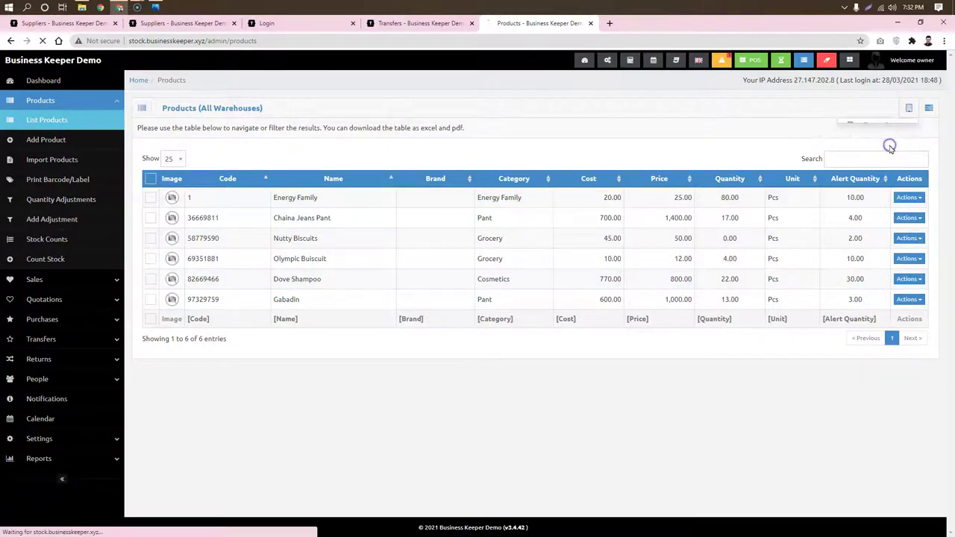
pyautogui.click(887, 144)
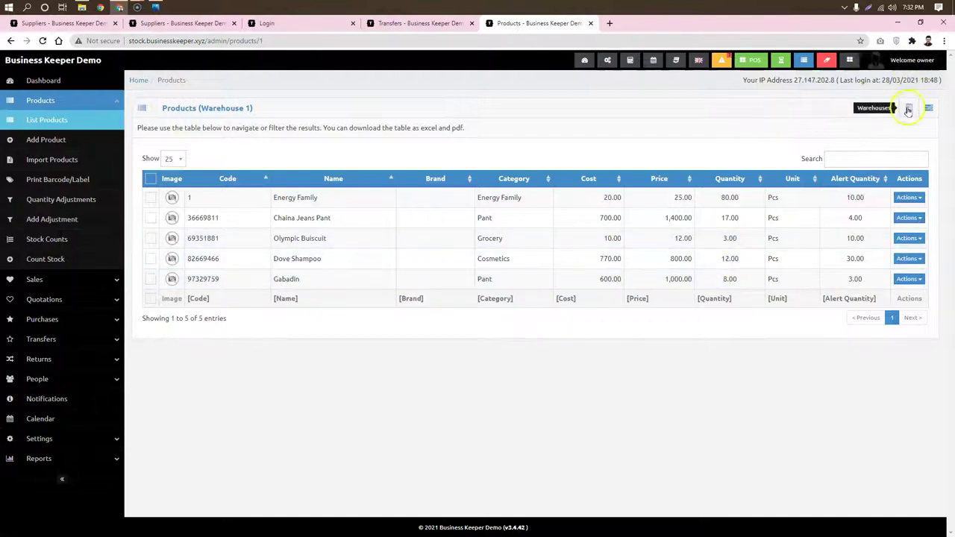
pyautogui.click(909, 108)
pyautogui.click(868, 158)
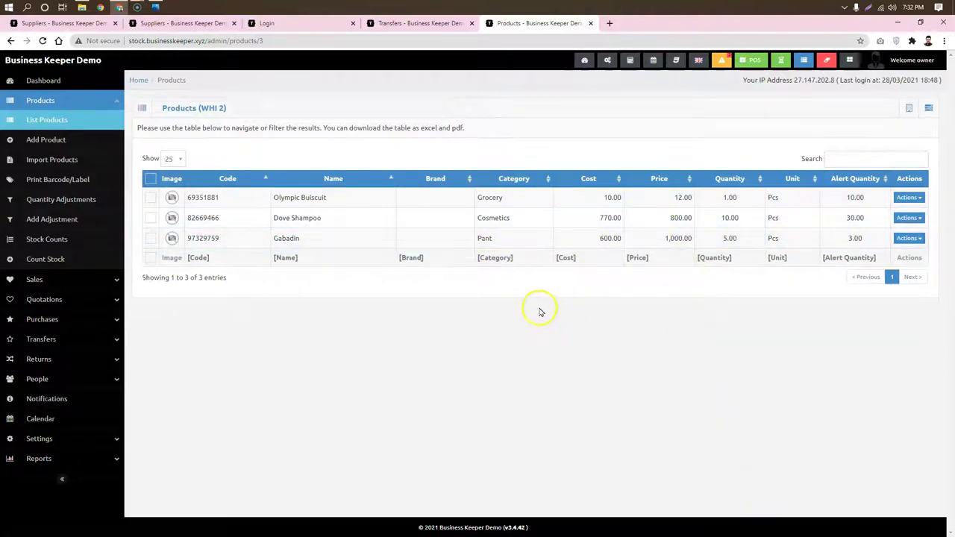
pyautogui.moveTo(162, 108); pyautogui.dragTo(198, 109)
pyautogui.click(274, 93)
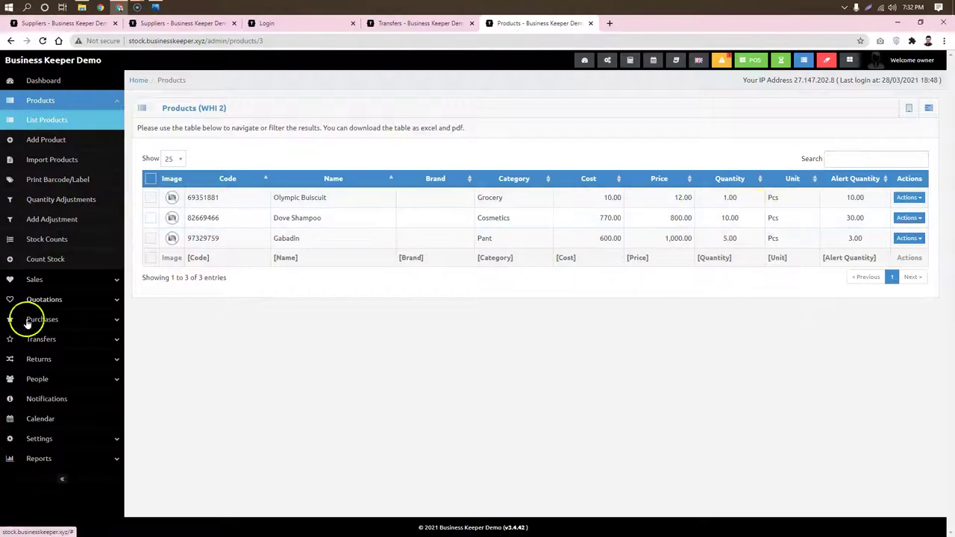
# Step: Open the transfers list and look through the actions available for the recorded transfer
pyautogui.click(62, 342)
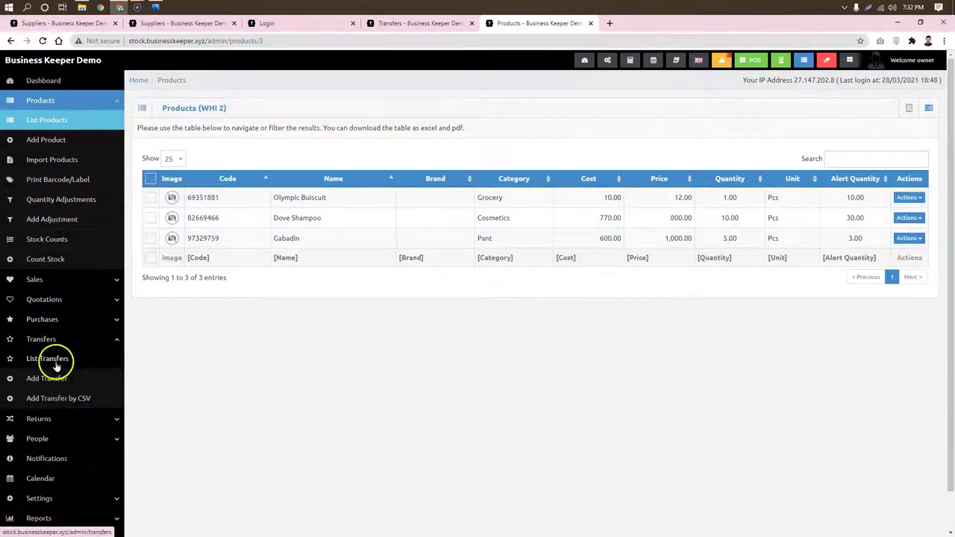
pyautogui.click(56, 361)
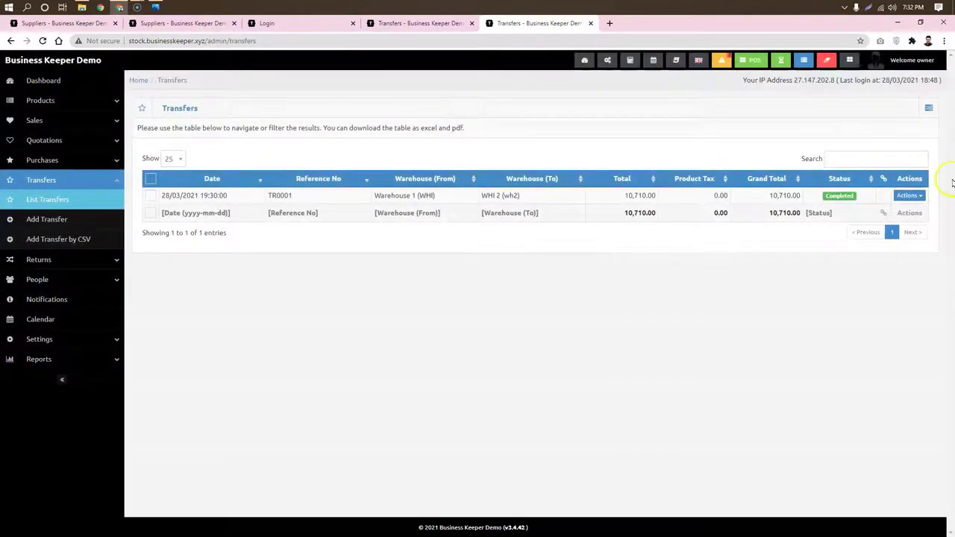
pyautogui.click(914, 195)
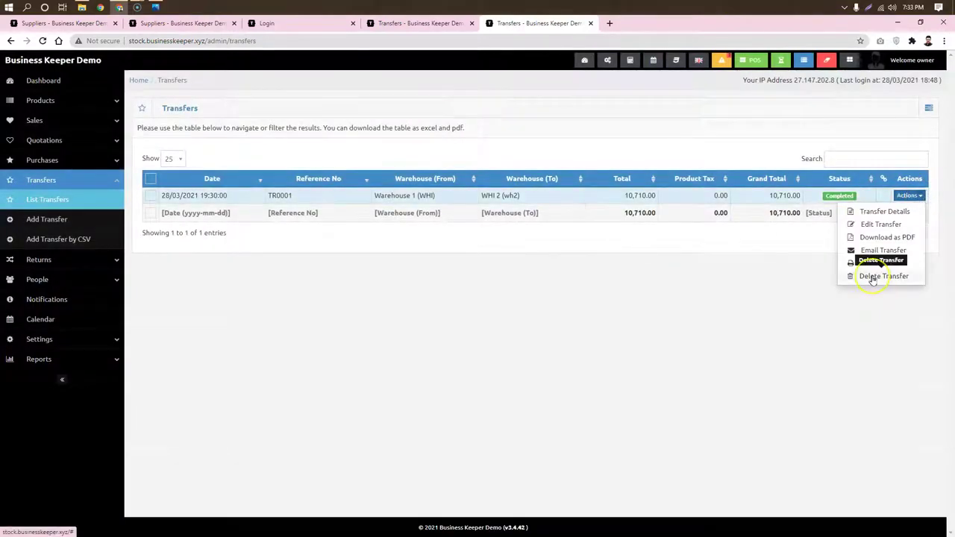
pyautogui.click(215, 332)
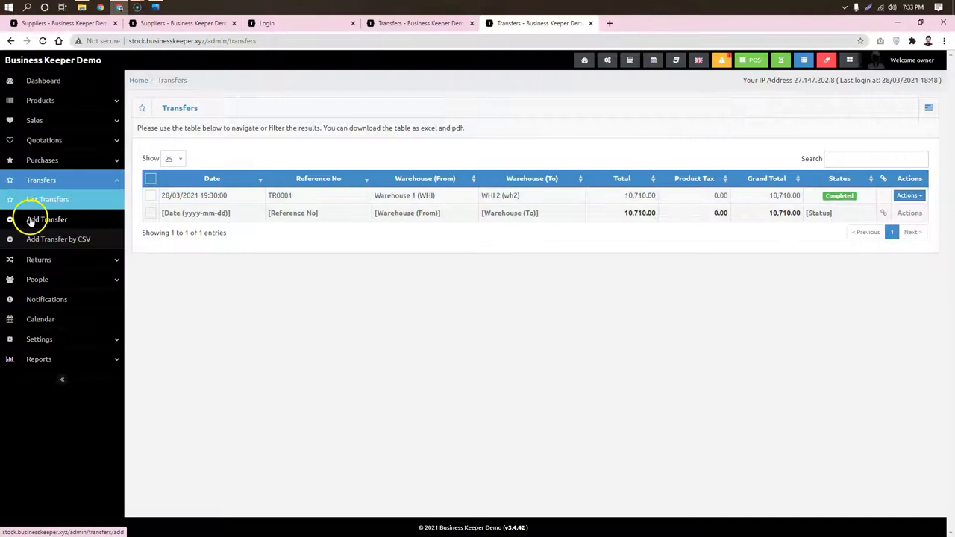
# Step: Start a new transfer with Warehouse 1 as the destination and WHI 2 as the source warehouse
pyautogui.click(31, 220)
pyautogui.click(759, 164)
pyautogui.click(729, 203)
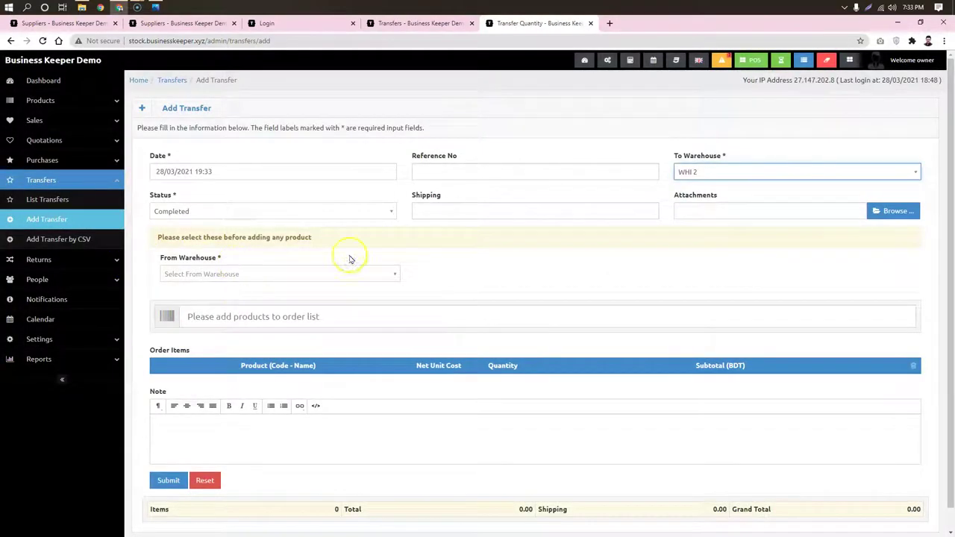
pyautogui.click(795, 170)
pyautogui.click(719, 192)
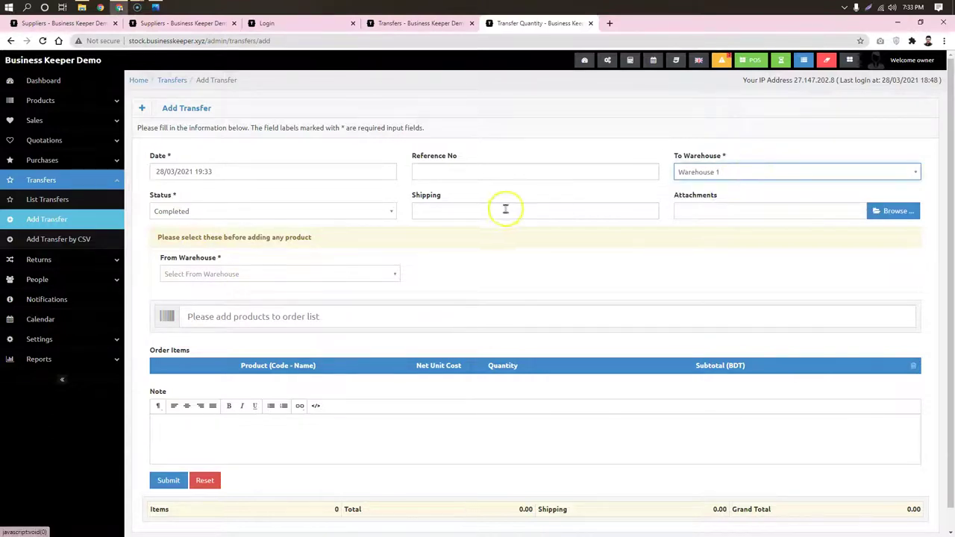
pyautogui.click(226, 270)
pyautogui.click(215, 303)
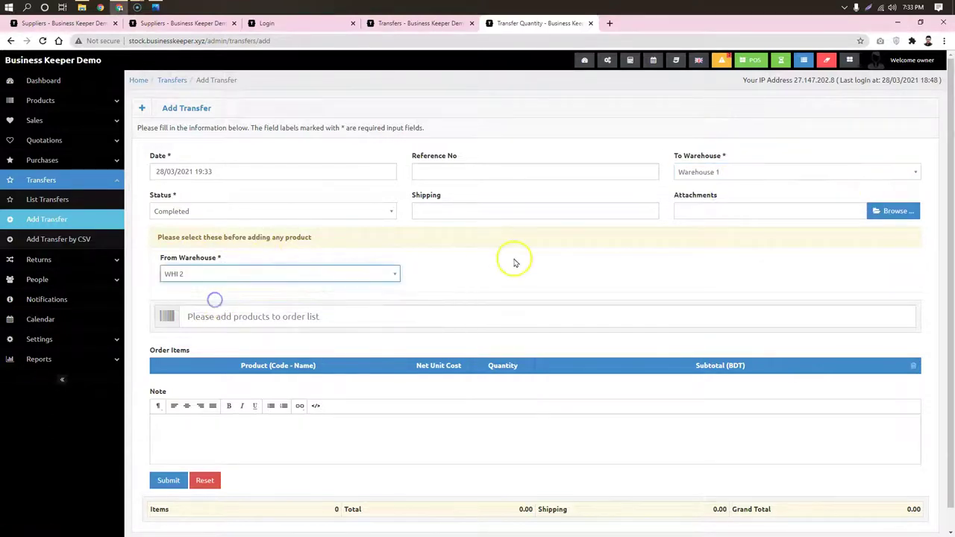
# Step: Add Dove Shampoo to the transfer's order items with a quantity of 5
pyautogui.scroll(-1, 512, 260)
pyautogui.click(362, 292)
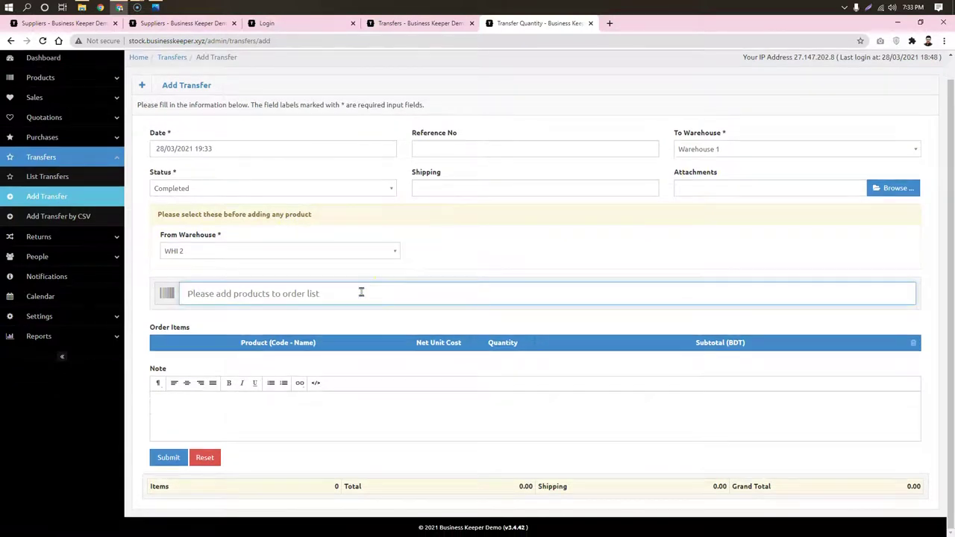
pyautogui.write('dov')
pyautogui.click(522, 362)
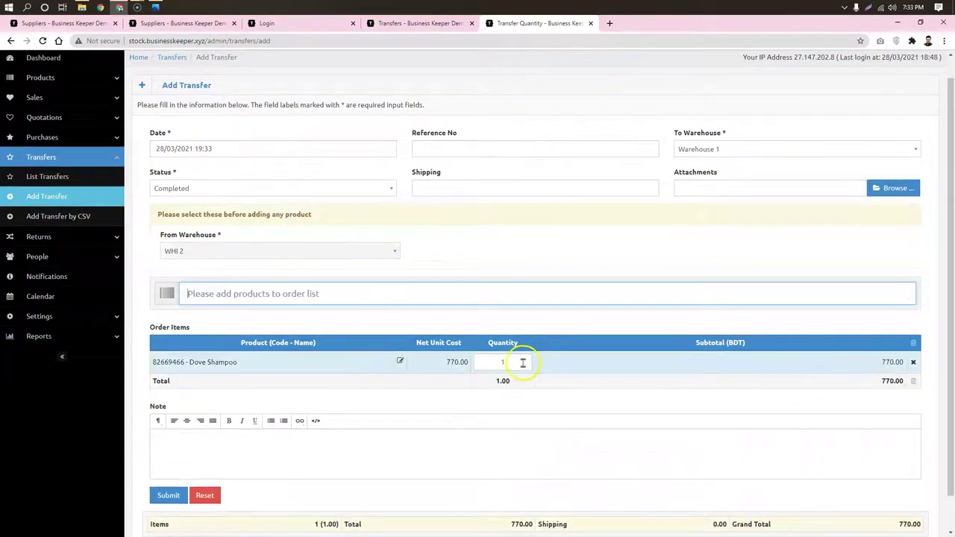
pyautogui.click(515, 360)
pyautogui.write('5')
pyautogui.press('Return')
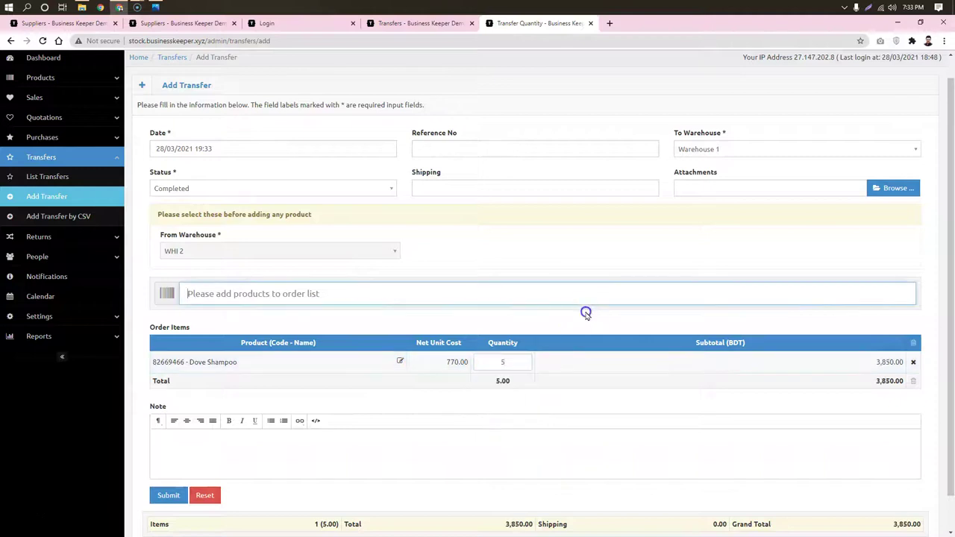
# Step: Submit the transfer and examine its recorded details in the transfers list
pyautogui.click(168, 495)
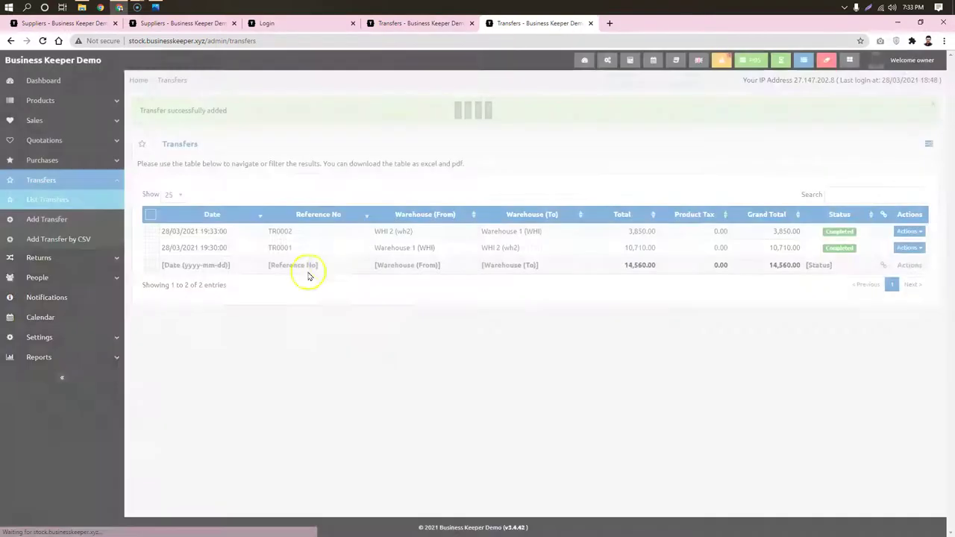
pyautogui.click(529, 238)
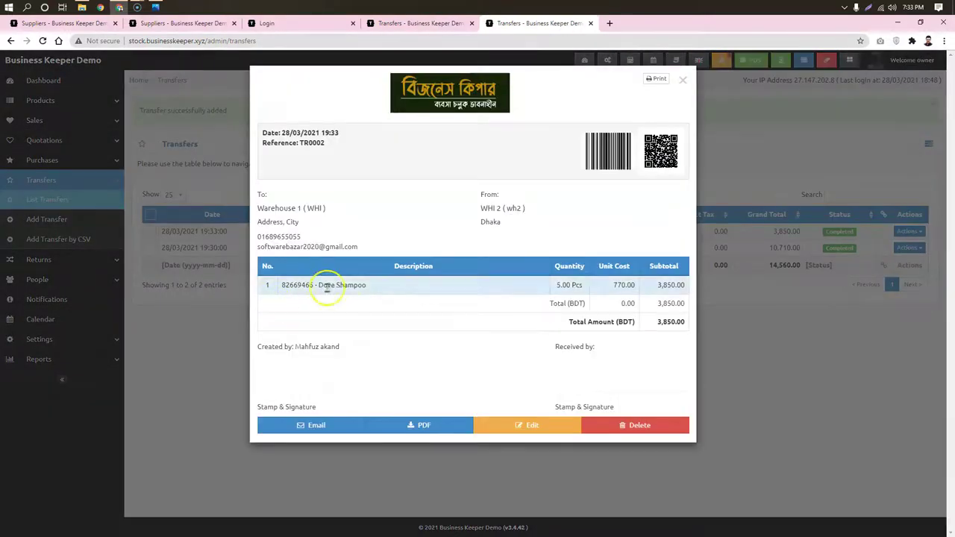
pyautogui.click(748, 318)
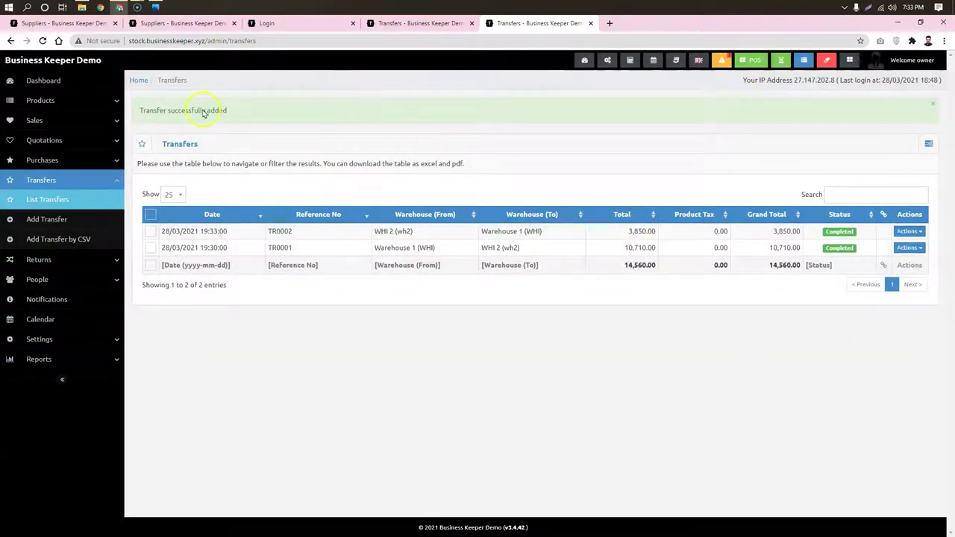
# Step: Search the product list of all warehouses for "do" to check the total Dove Shampoo stock
pyautogui.click(56, 101)
pyautogui.click(51, 127)
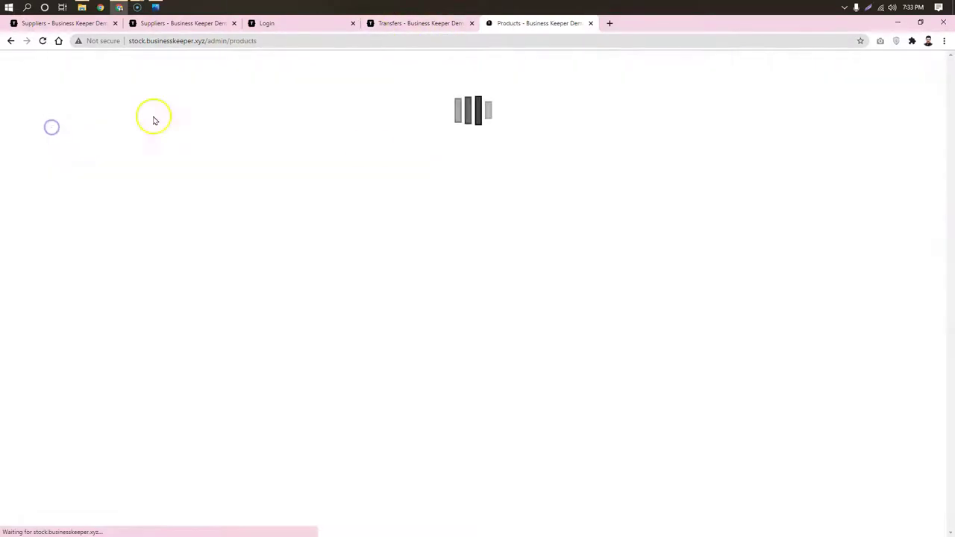
pyautogui.click(866, 158)
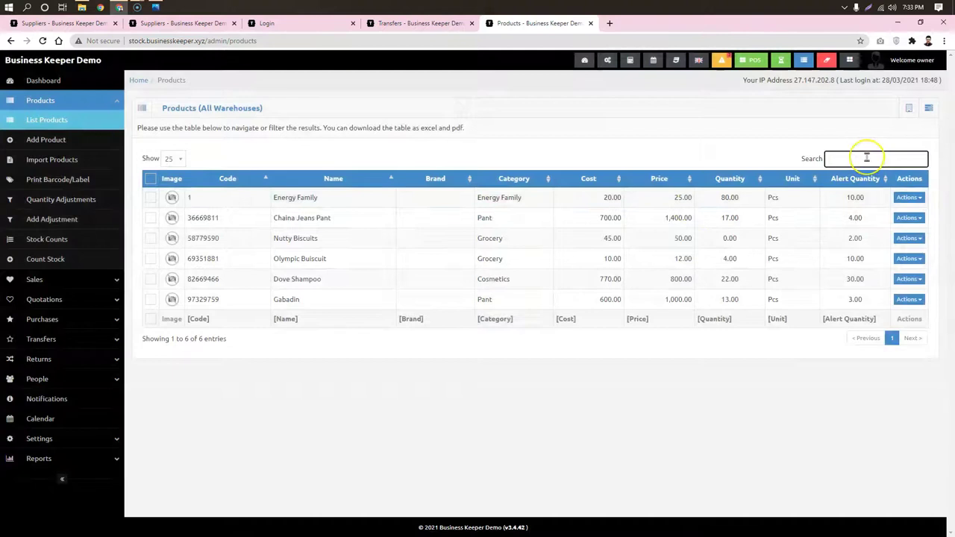
pyautogui.write('od')
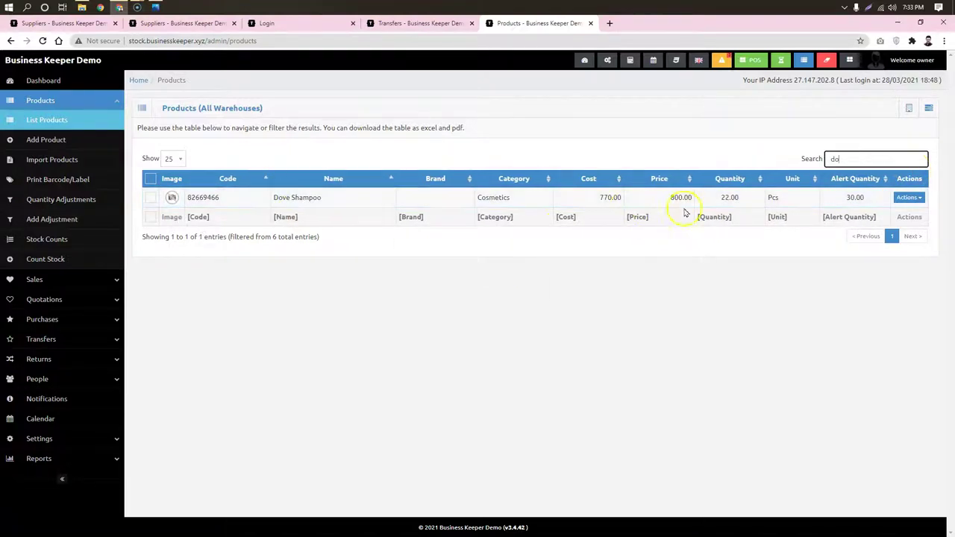
# Step: Check the Dove Shampoo quantity in the product lists of Warehouse 1 and WHI 2
pyautogui.click(909, 109)
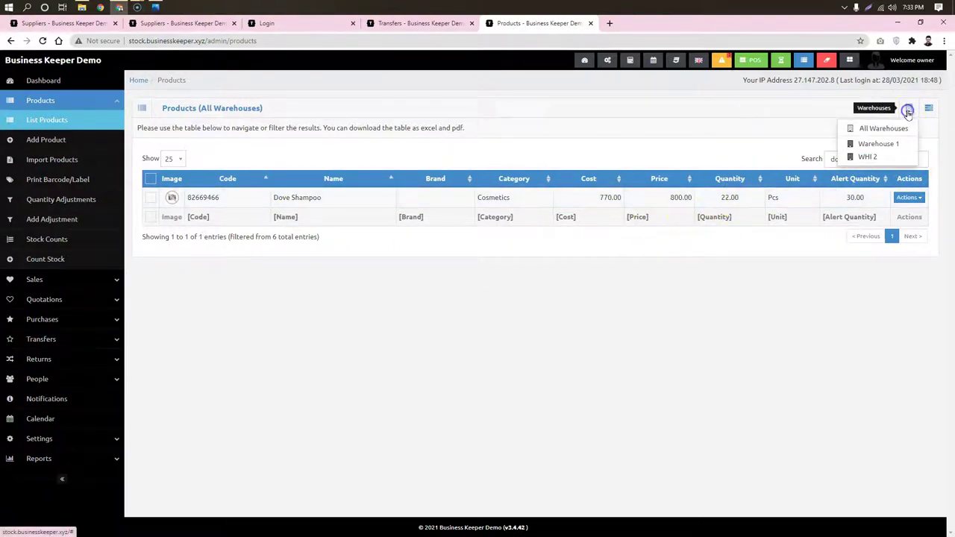
pyautogui.click(871, 145)
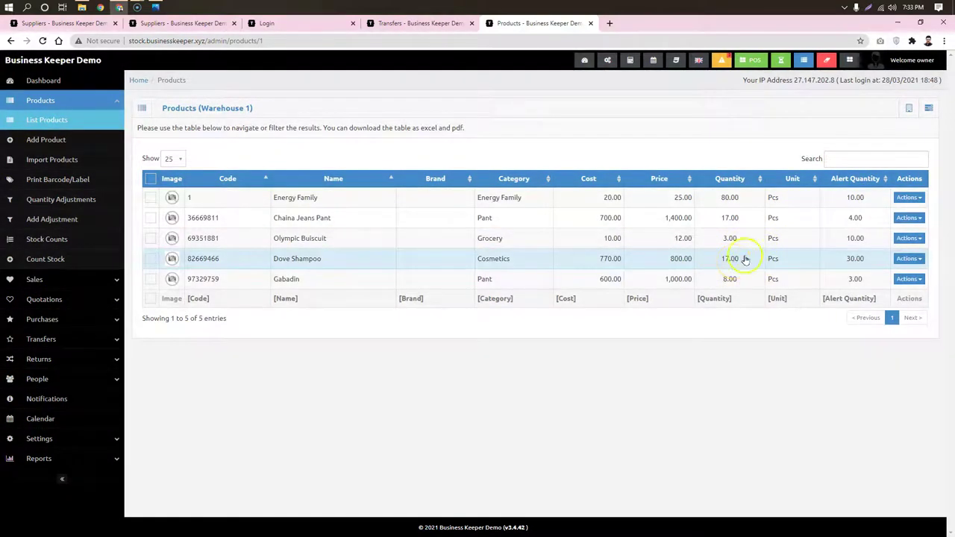
pyautogui.click(909, 108)
pyautogui.click(864, 156)
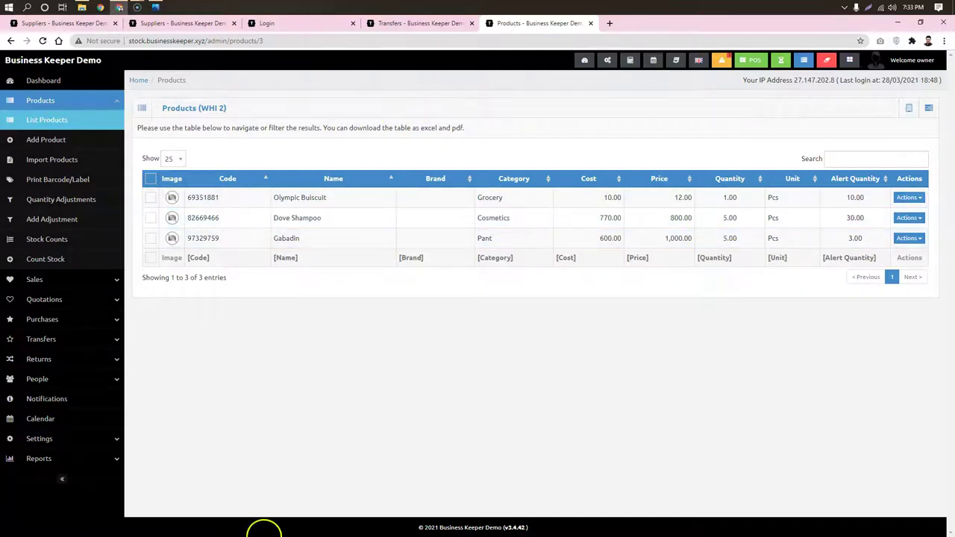
# Step: Open the POS sales list and compare the sales recorded for WHI 2 and Warehouse 1
pyautogui.click(42, 80)
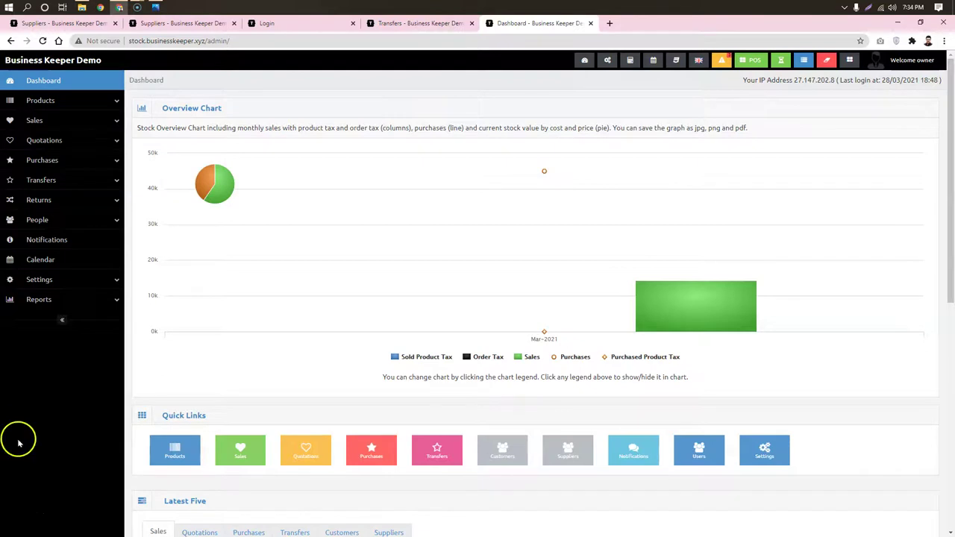
pyautogui.click(60, 119)
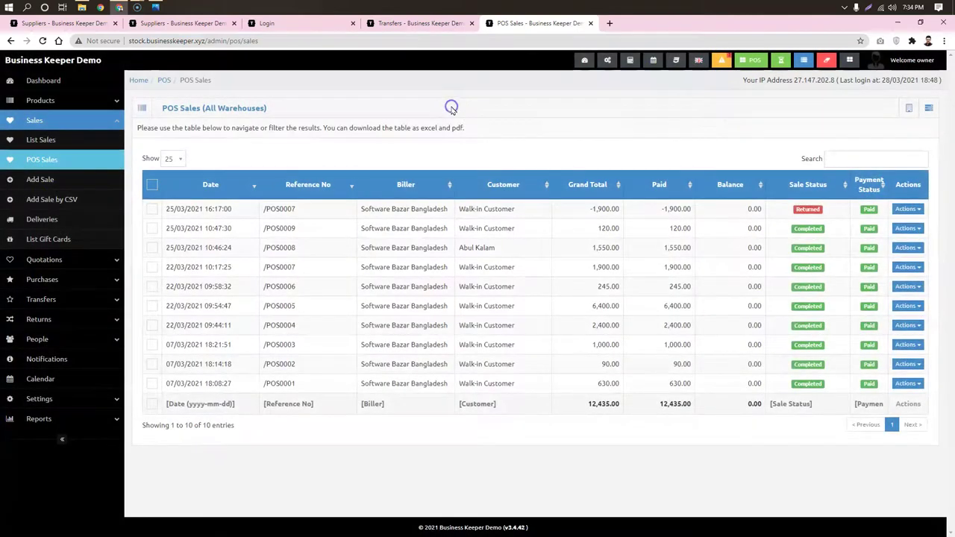
pyautogui.click(908, 109)
pyautogui.click(869, 156)
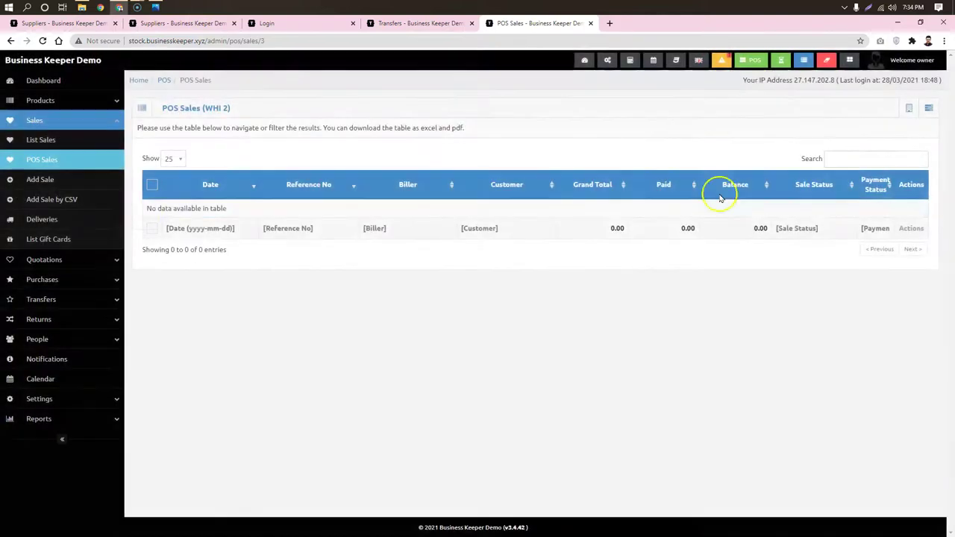
pyautogui.click(910, 110)
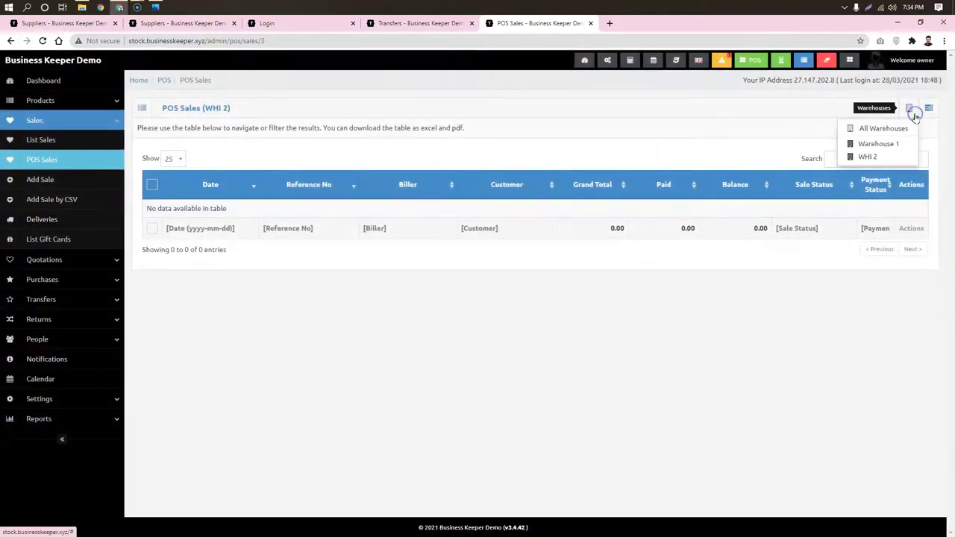
pyautogui.click(878, 144)
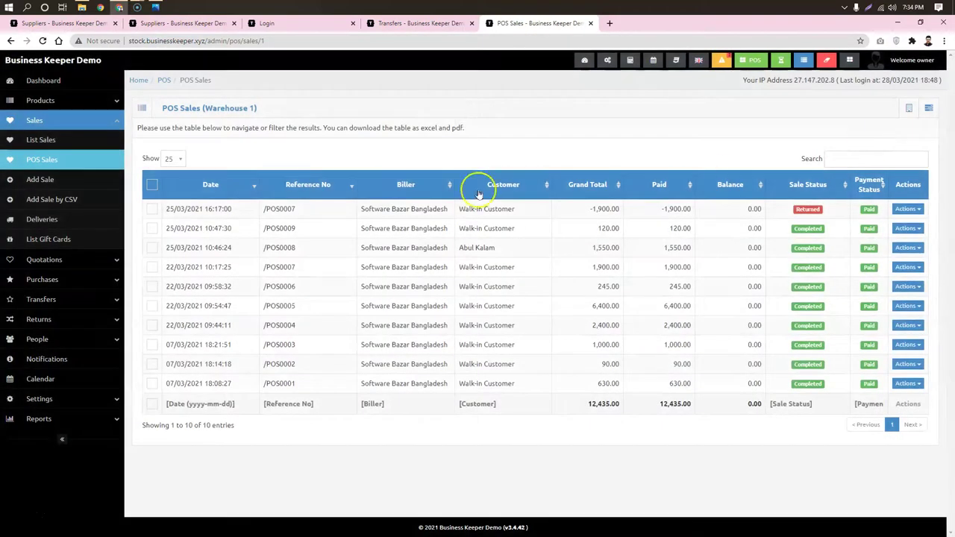
pyautogui.click(908, 108)
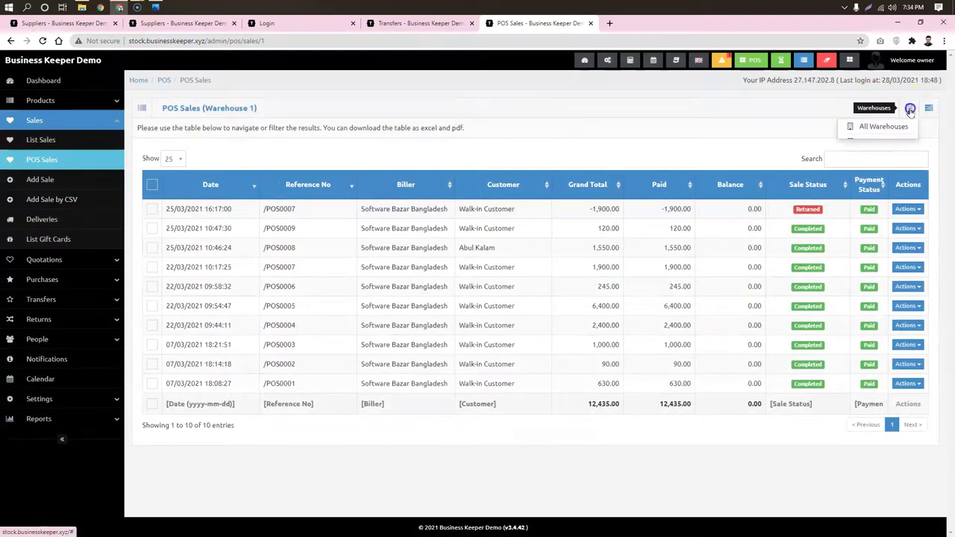
pyautogui.click(705, 130)
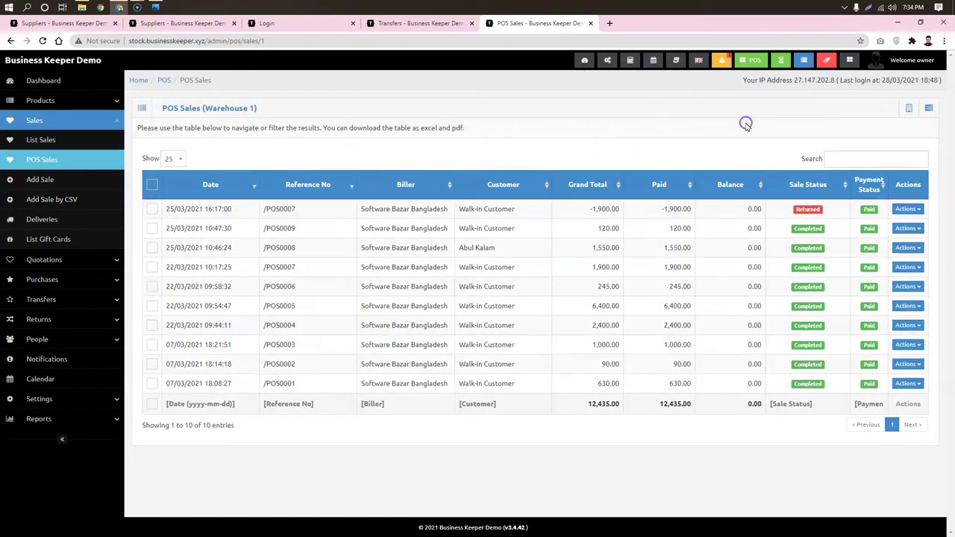
# Step: Examine the day's profit and loss for Warehouse 1 and return to the dashboard
pyautogui.click(780, 60)
pyautogui.click(417, 105)
pyautogui.click(424, 147)
pyautogui.click(514, 98)
pyautogui.click(443, 136)
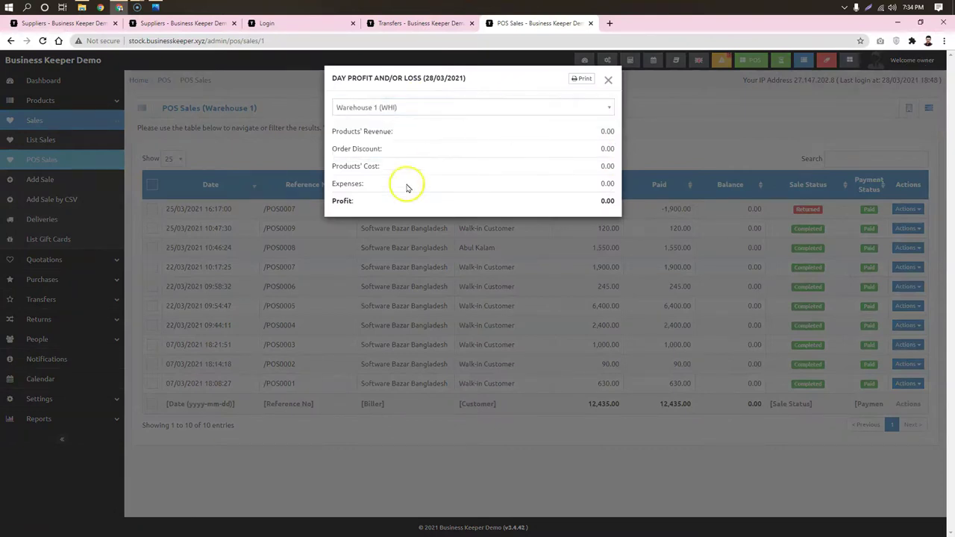
pyautogui.click(608, 82)
pyautogui.moveTo(690, 98); pyautogui.dragTo(500, 81)
pyautogui.click(584, 60)
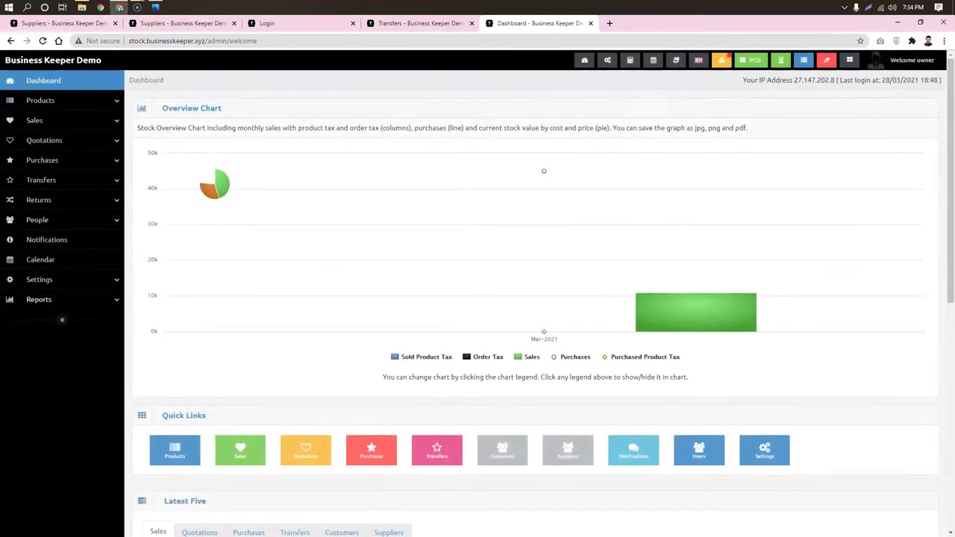